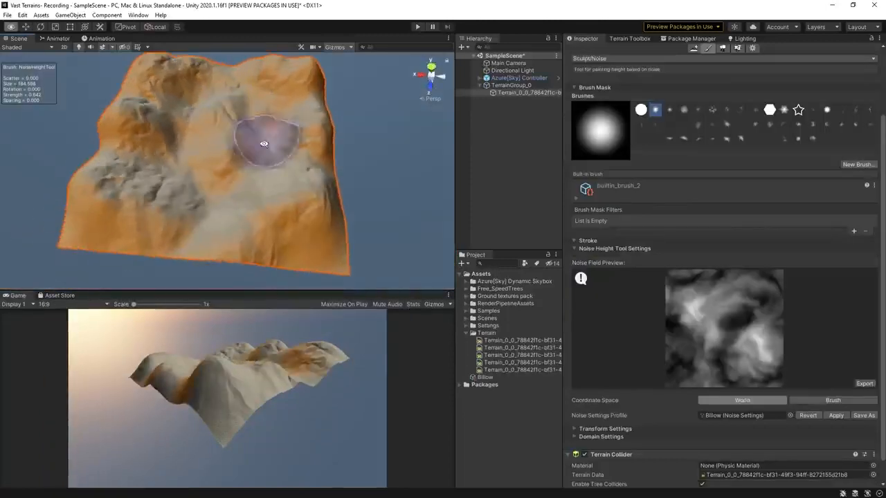
pyautogui.click(156, 166)
pyautogui.moveTo(119, 175)
pyautogui.keyDown('alt'); pyautogui.mouseDown()
pyautogui.moveTo(157, 166)
pyautogui.moveTo(138, 89)
pyautogui.moveTo(215, 120)
pyautogui.moveTo(215, 169)
pyautogui.mouseUp(); pyautogui.keyUp('alt')
pyautogui.click(215, 120)
pyautogui.scroll(3, 215, 120)
pyautogui.scroll(-5, 215, 169)
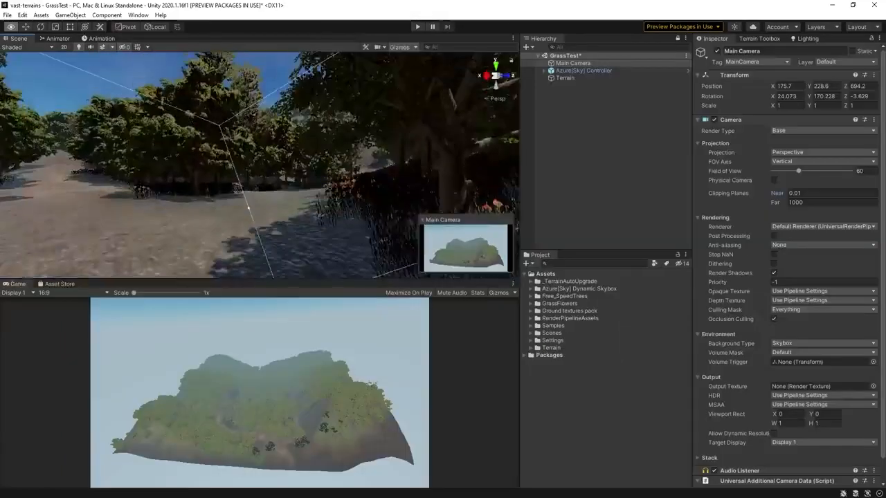
# Step: Set the Azure[Sky] Controller's Timeline to 5 to change the scene's time of day
pyautogui.click(583, 70)
pyautogui.moveTo(808, 344); pyautogui.dragTo(834, 343)
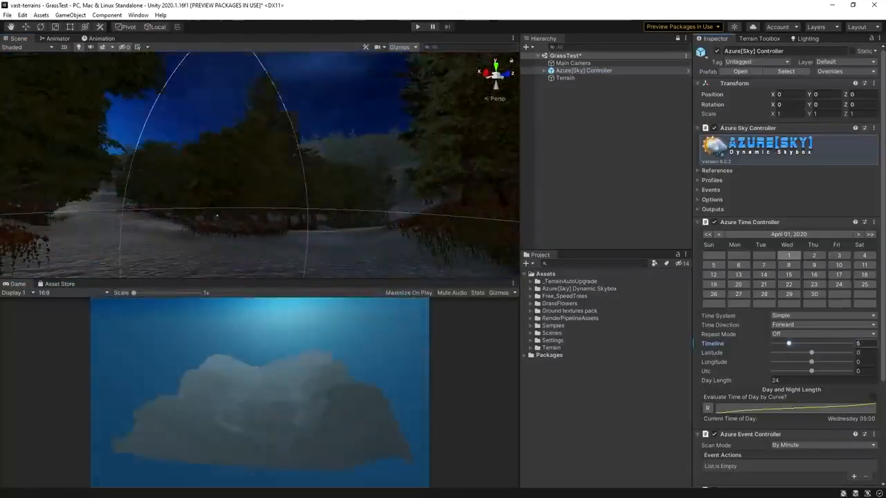
# Step: Examine the forested terrain by flying over it and along its path, and run the scene in play mode
pyautogui.click(564, 77)
pyautogui.press('w')
pyautogui.moveTo(463, 218)
pyautogui.mouseDown(button='right')
pyautogui.moveTo(401, 244)
pyautogui.moveTo(431, 157)
pyautogui.moveTo(216, 149)
pyautogui.moveTo(92, 159)
pyautogui.mouseUp(button='right')
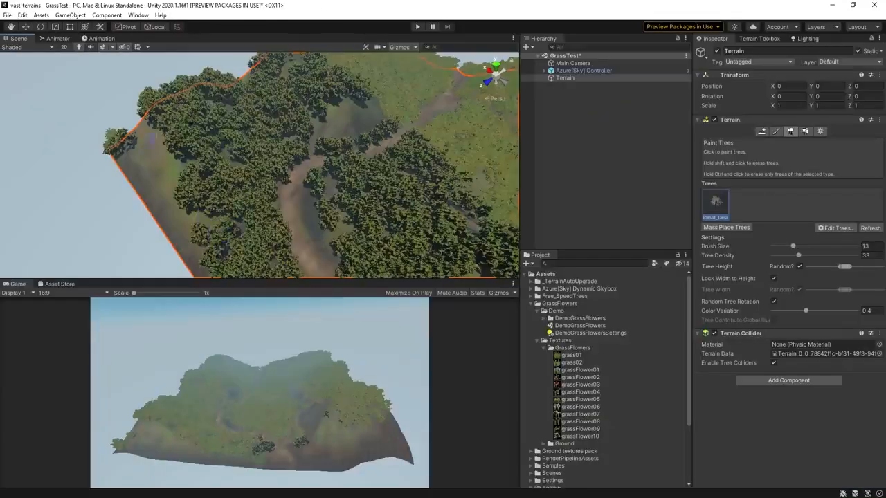
pyautogui.press('w')
pyautogui.moveTo(167, 100)
pyautogui.mouseDown(button='right')
pyautogui.moveTo(214, 87)
pyautogui.moveTo(297, 104)
pyautogui.moveTo(397, 100)
pyautogui.mouseUp(button='right')
pyautogui.hotkey('ctrl', 'p')
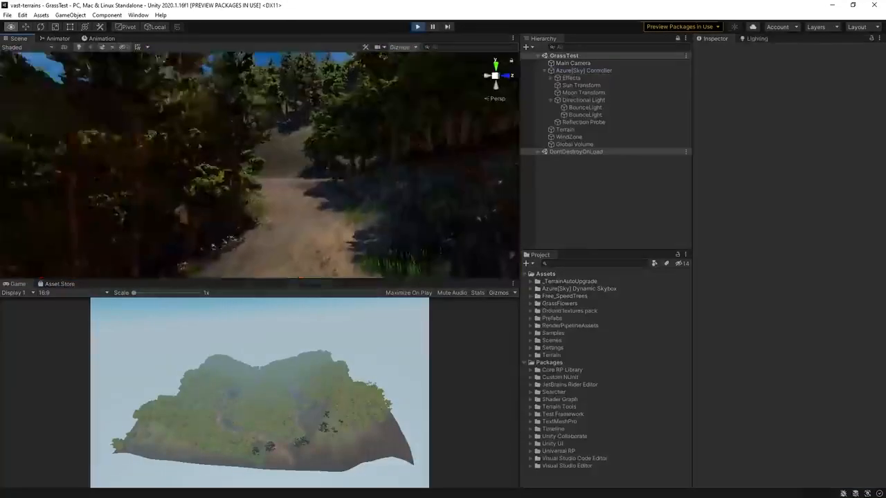
pyautogui.press('w')
pyautogui.moveTo(301, 178); pyautogui.dragTo(315, 164, button='right')
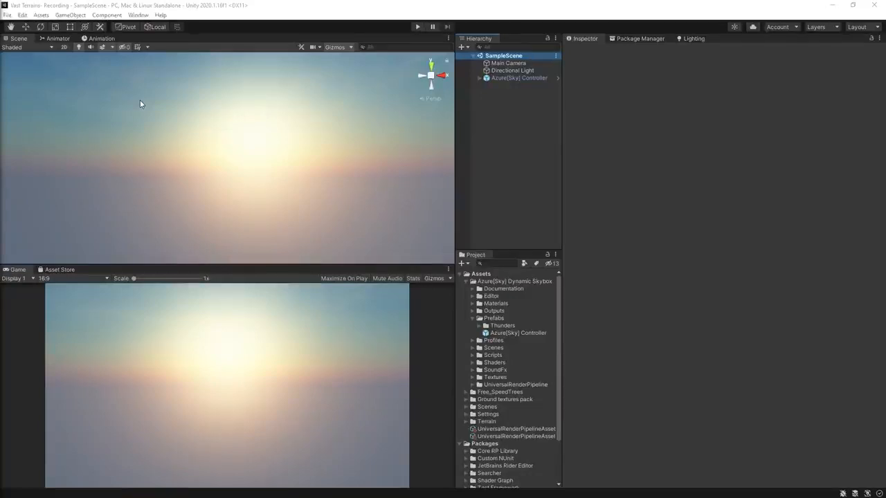
# Step: Enable preview packages in the project's Package Manager settings and close the settings
pyautogui.click(22, 14)
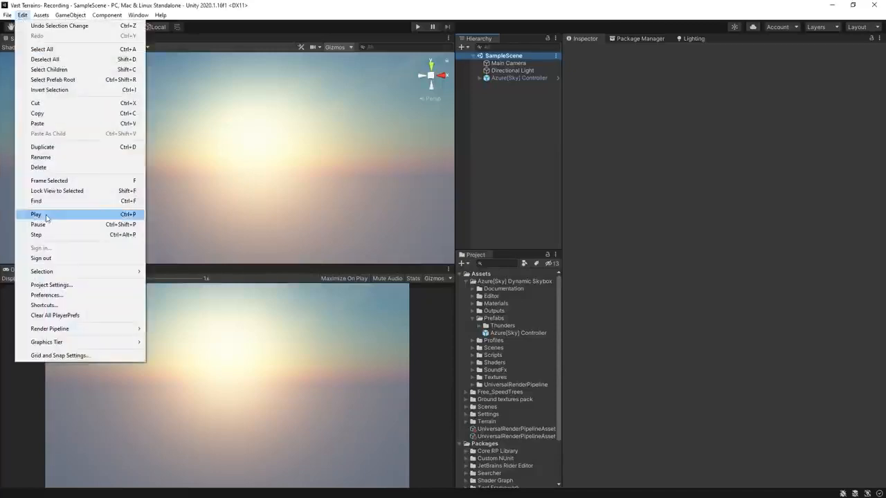
pyautogui.click(51, 285)
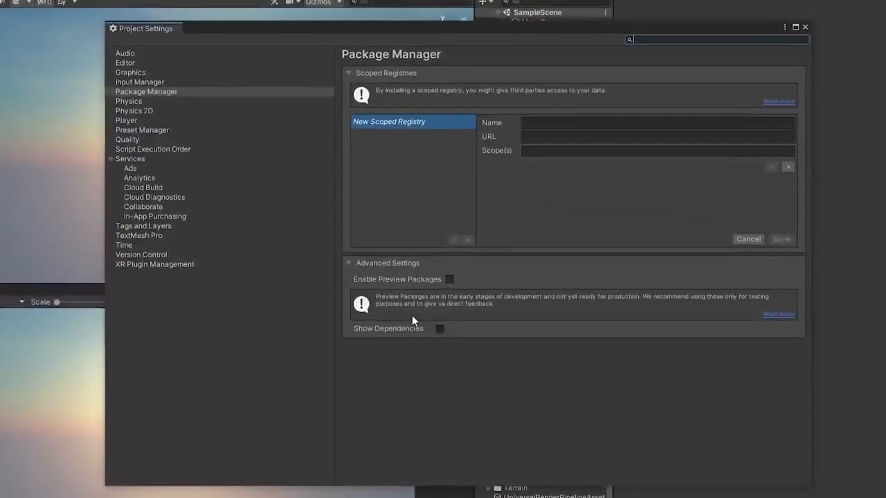
pyautogui.click(449, 278)
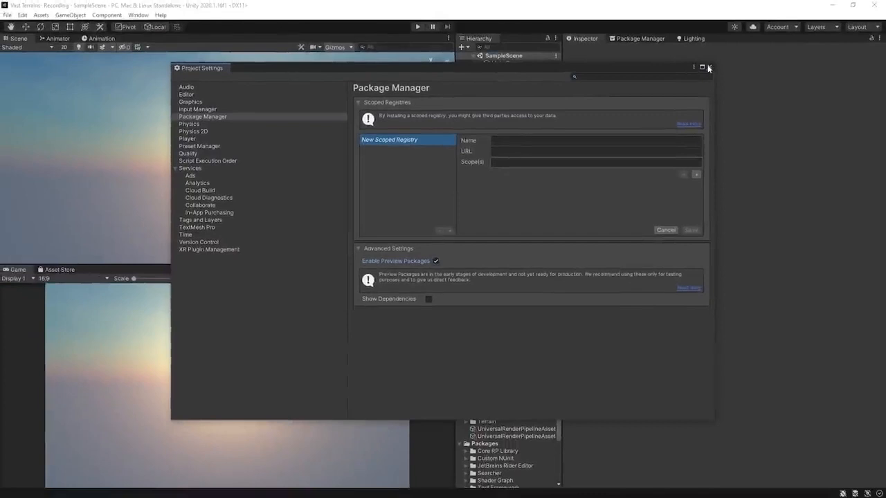
pyautogui.click(734, 57)
# Step: Install the Terrain Tools 3.0.2-preview.3 package from the Unity Registry
pyautogui.click(663, 27)
pyautogui.scroll(-4, 644, 350)
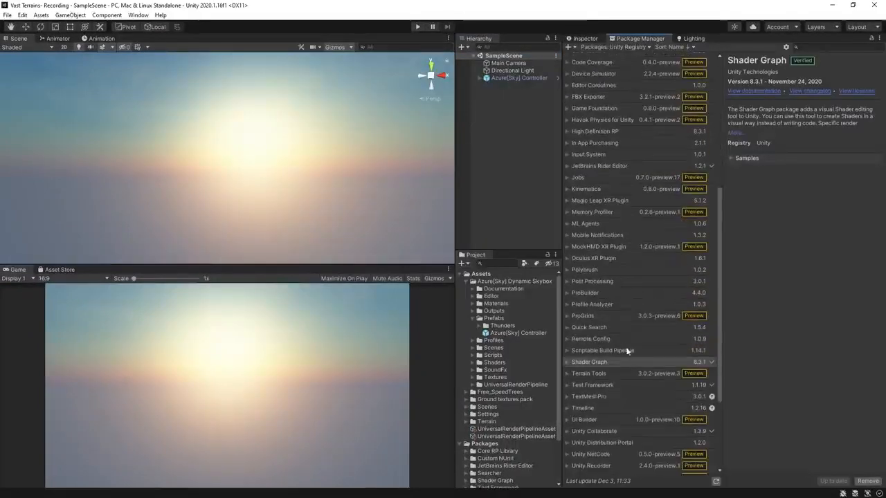
pyautogui.click(613, 374)
pyautogui.click(839, 482)
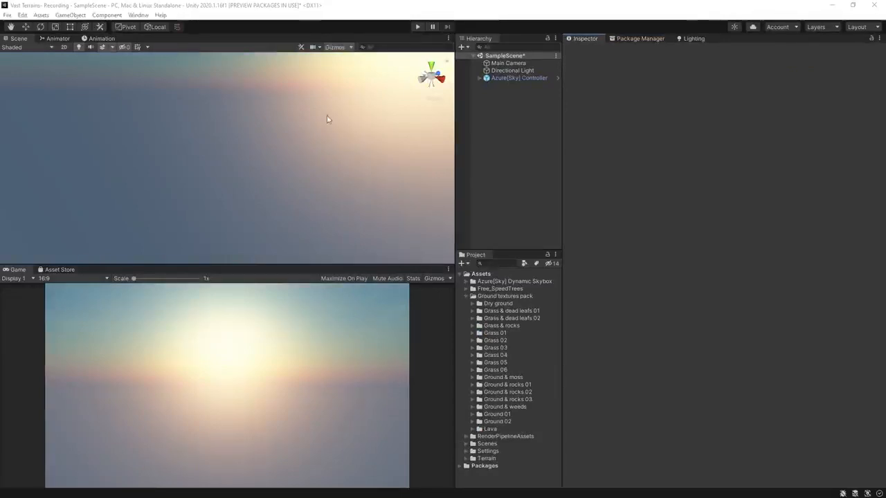
# Step: Open the Terrain Toolbox, dock it beside the Inspector and show its Create New Terrain options
pyautogui.click(138, 14)
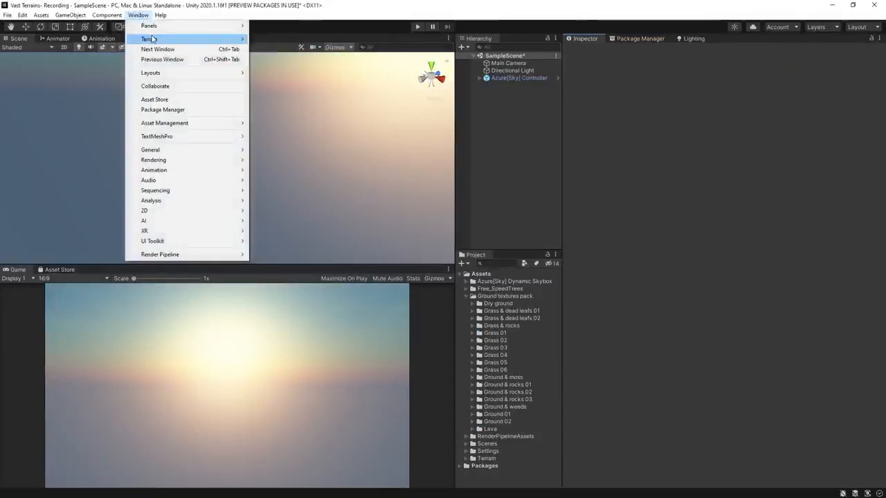
pyautogui.moveTo(164, 39)
pyautogui.click(287, 39)
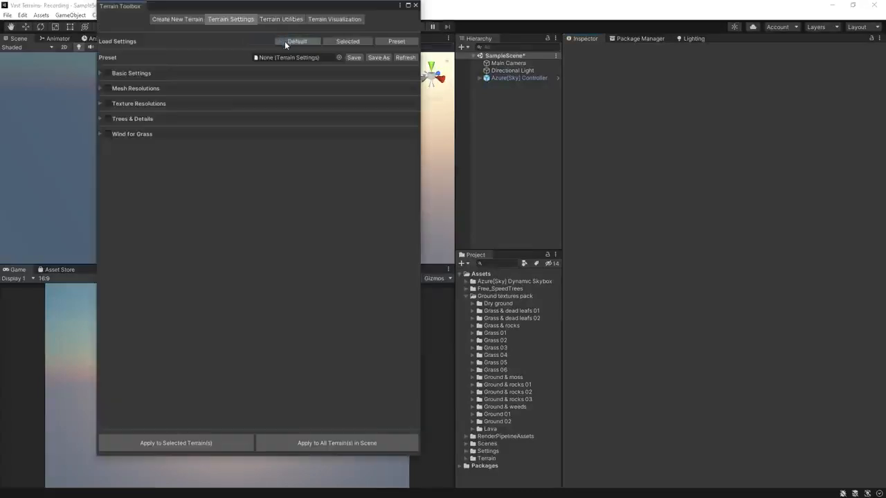
pyautogui.moveTo(135, 8); pyautogui.dragTo(622, 38)
pyautogui.click(599, 54)
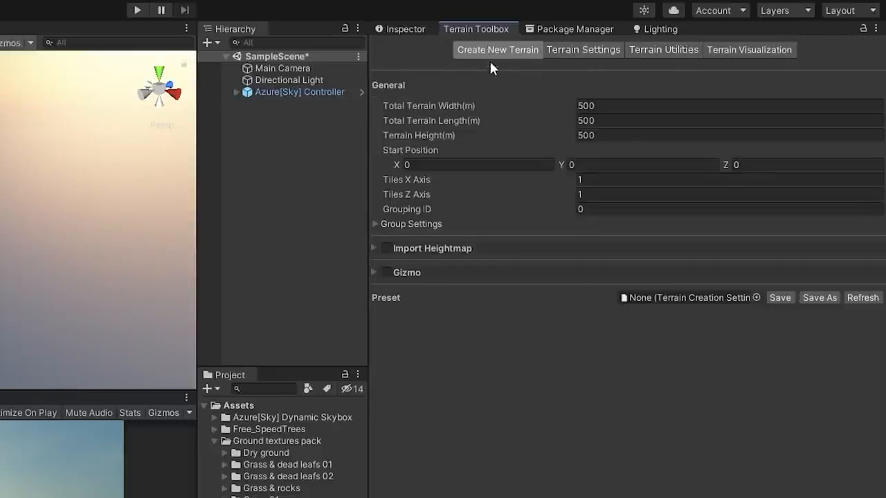
# Step: Create a new terrain 500 m wide, 500 m long and 500 m high with one tile on each axis
pyautogui.click(672, 107)
pyautogui.press('Tab')
pyautogui.press('Tab')
pyautogui.press('Tab')
pyautogui.press('Tab')
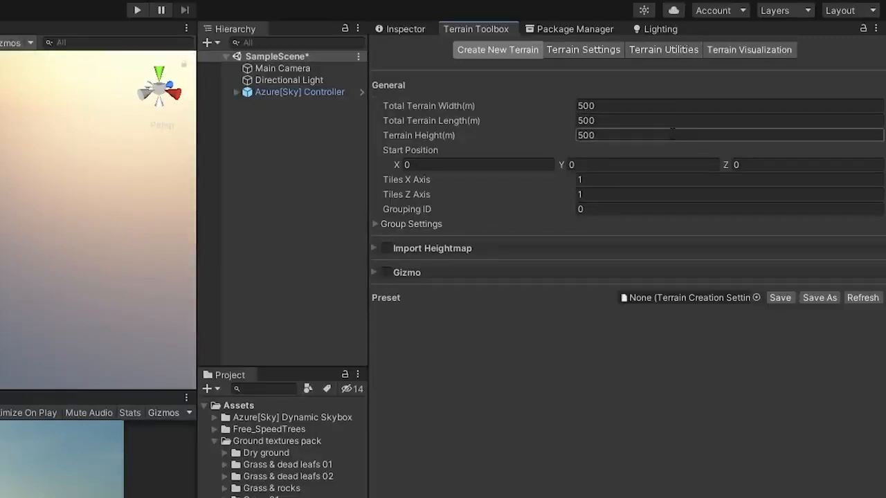
pyautogui.press('Tab')
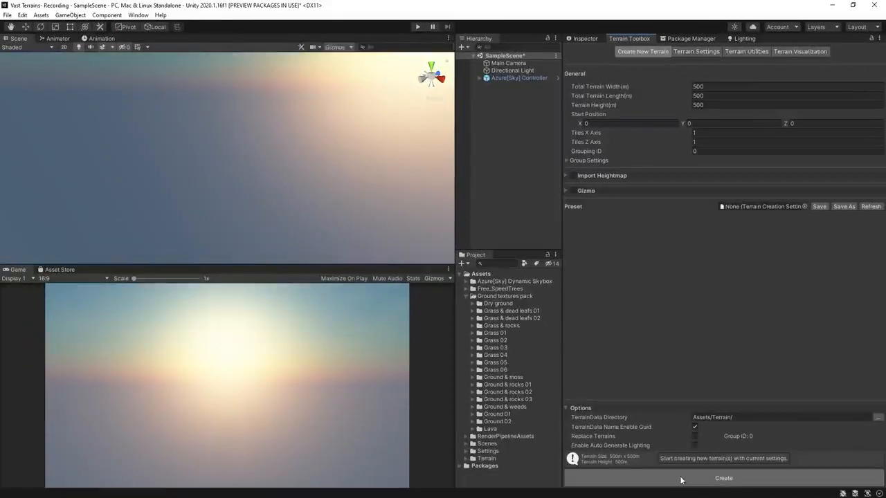
pyautogui.click(681, 479)
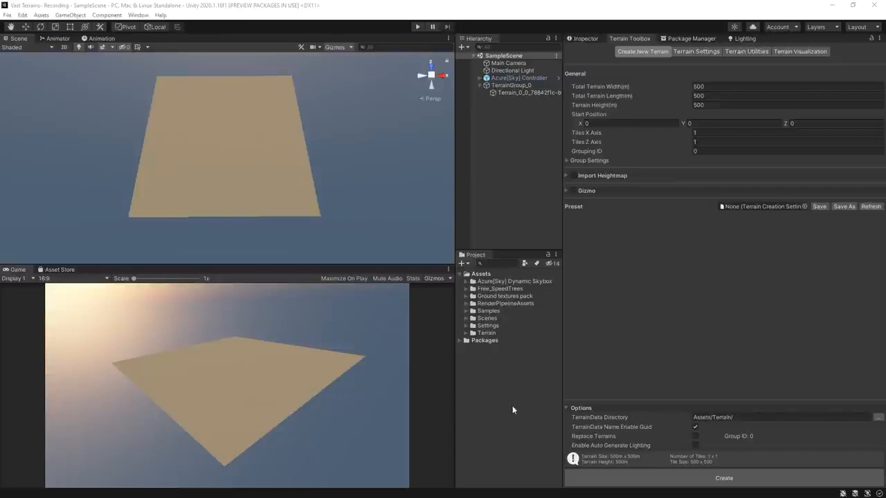
# Step: Select the new terrain tile and activate terrain painting with the Raise or Lower Terrain tool
pyautogui.click(518, 92)
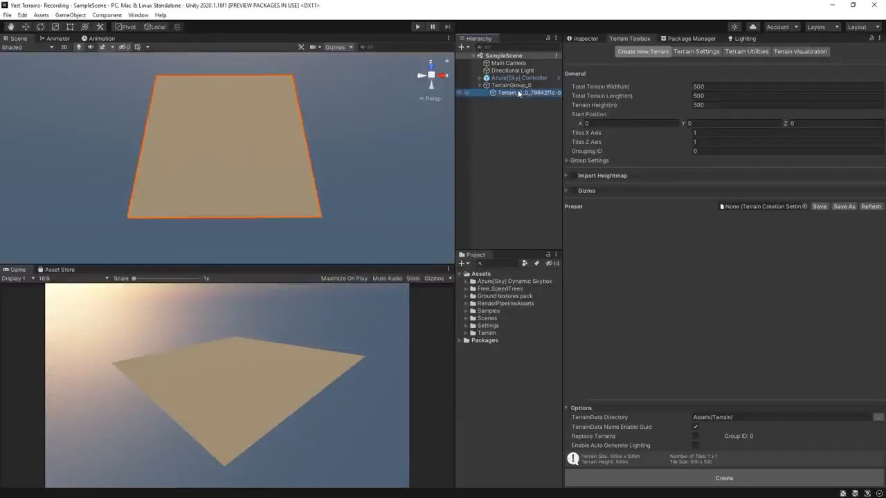
pyautogui.click(581, 39)
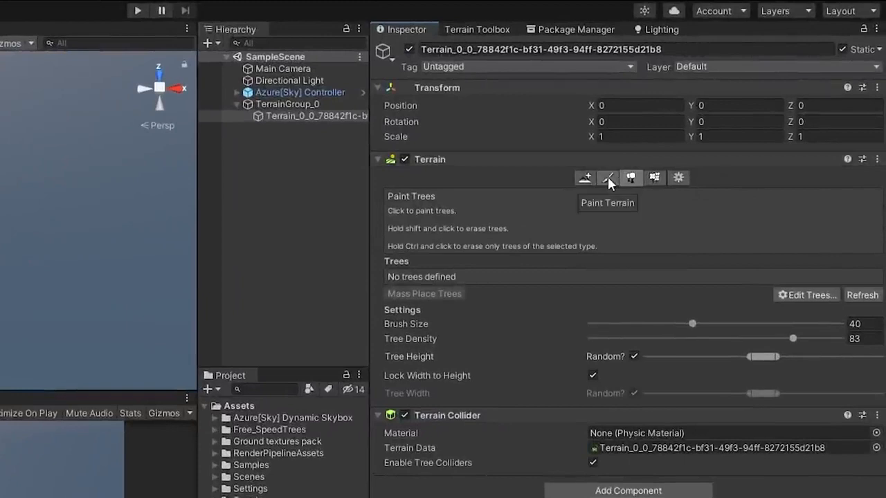
pyautogui.click(608, 177)
pyautogui.click(518, 268)
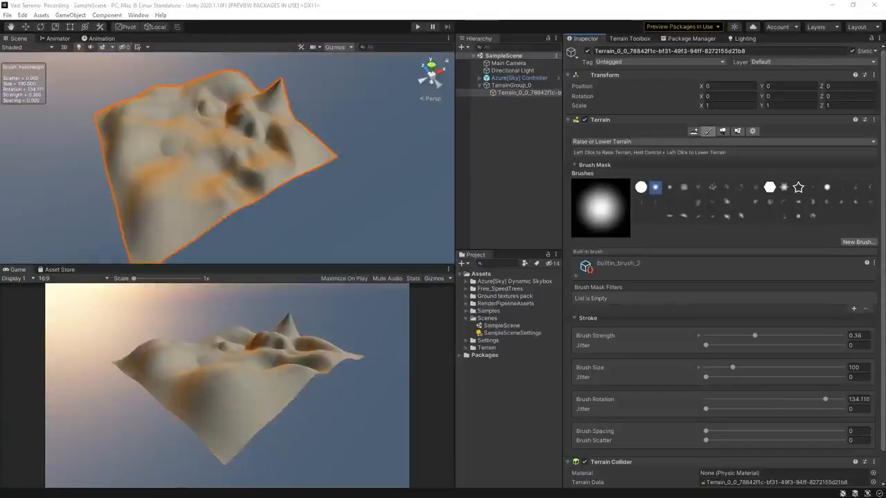
# Step: Remove the sharp peak near the terrain's far corner and paint gentle height there with brush size about 122 and strength 0.015
pyautogui.moveTo(278, 102)
pyautogui.keyDown('ctrl'); pyautogui.mouseDown()
pyautogui.moveTo(268, 103)
pyautogui.moveTo(269, 119)
pyautogui.moveTo(291, 125)
pyautogui.moveTo(270, 111)
pyautogui.mouseUp(); pyautogui.keyUp('ctrl')
pyautogui.press('s')
pyautogui.moveTo(278, 116); pyautogui.dragTo(280, 117)
pyautogui.hotkey('ctrl', 'z')
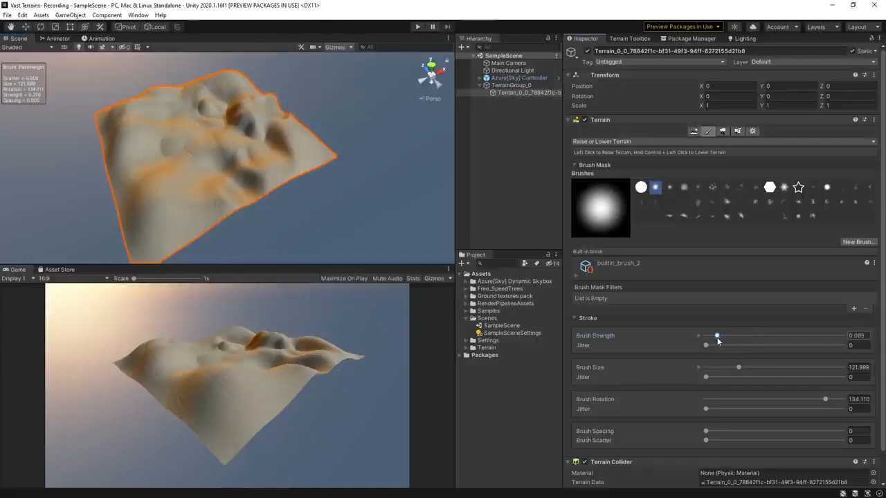
pyautogui.moveTo(261, 113)
pyautogui.mouseDown()
pyautogui.moveTo(284, 115)
pyautogui.moveTo(271, 113)
pyautogui.mouseUp()
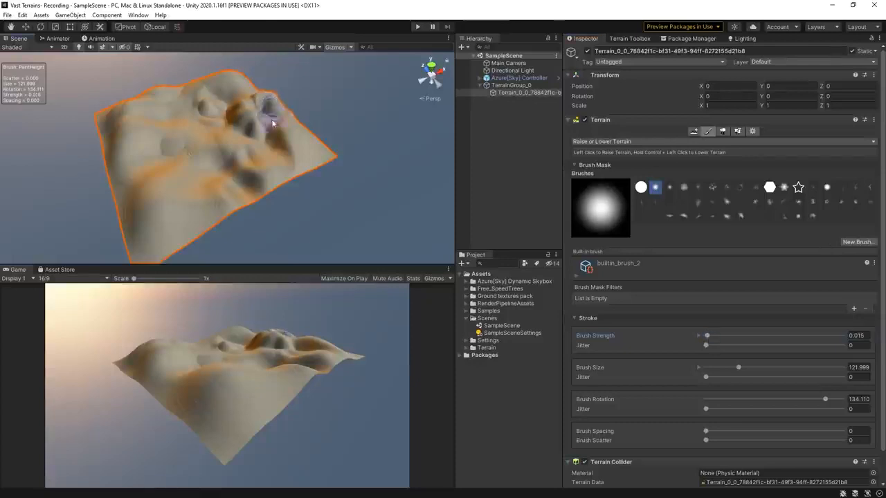
# Step: Try raising the middle of the terrain with brush size about 164 and strength 0.099, and undo the stroke
pyautogui.moveTo(182, 156); pyautogui.dragTo(200, 166)
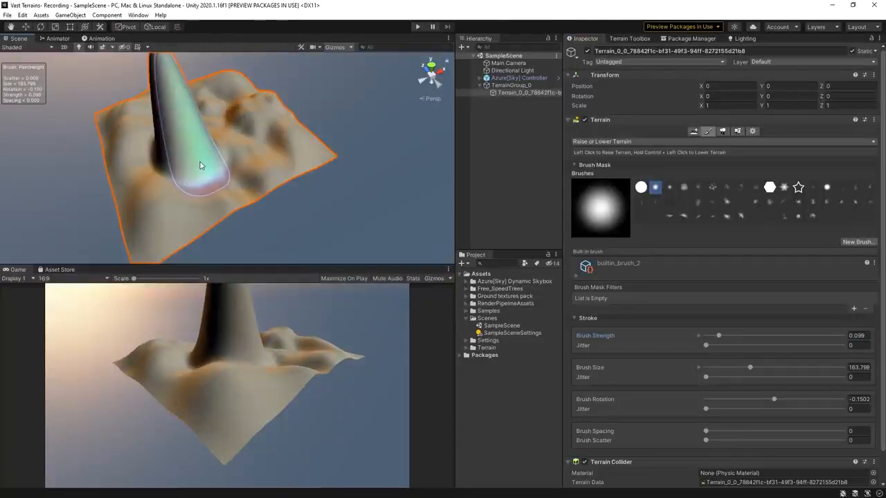
pyautogui.hotkey('ctrl', 'z')
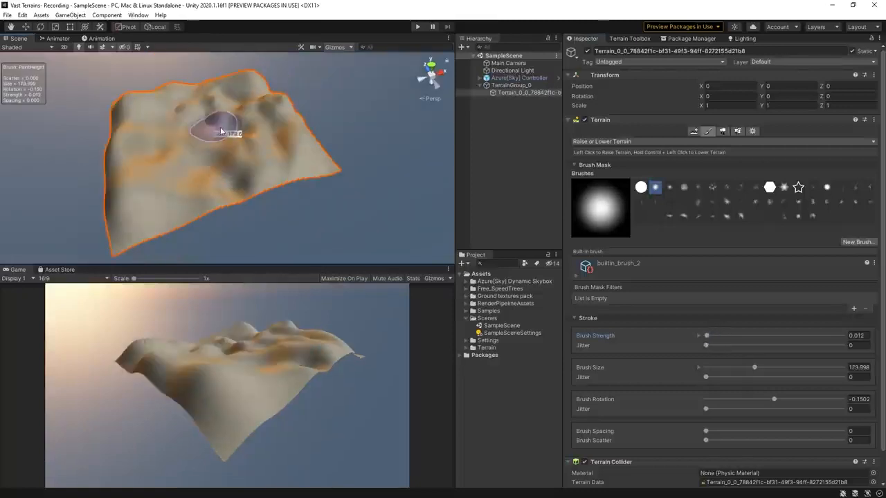
# Step: Reshape the middle of the terrain with a larger brush, about 318 in size, at strength 0.193
pyautogui.moveTo(208, 126); pyautogui.dragTo(569, 108)
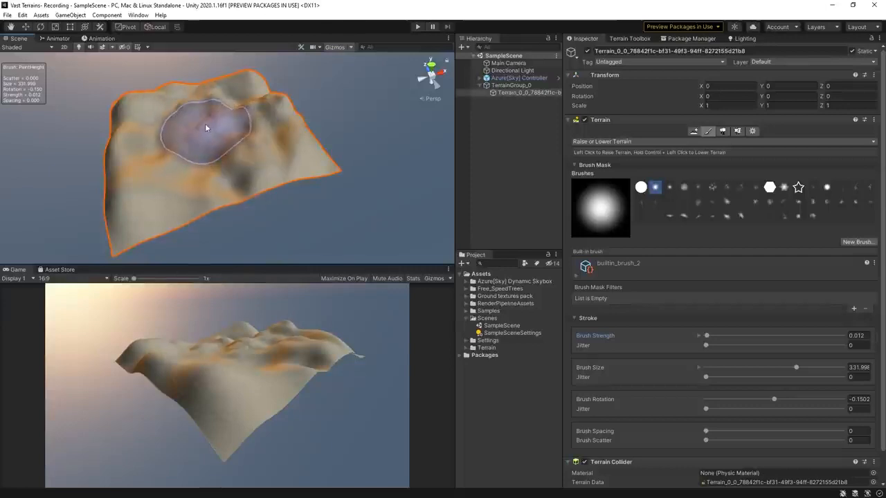
pyautogui.moveTo(204, 118); pyautogui.dragTo(234, 125)
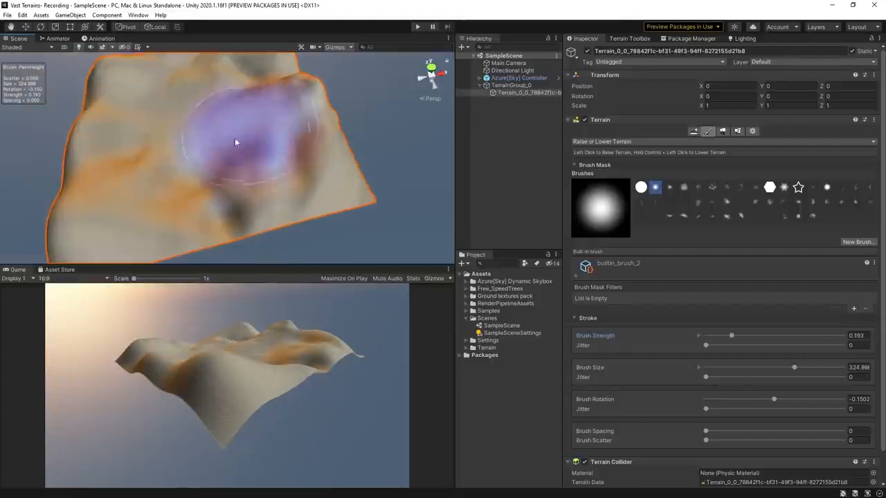
pyautogui.moveTo(234, 139)
pyautogui.mouseDown()
pyautogui.moveTo(242, 158)
pyautogui.moveTo(183, 136)
pyautogui.moveTo(247, 129)
pyautogui.moveTo(254, 158)
pyautogui.mouseUp()
pyautogui.press('s')
pyautogui.moveTo(204, 170); pyautogui.dragTo(187, 176)
pyautogui.hotkey('ctrl', 'z')
pyautogui.press('s')
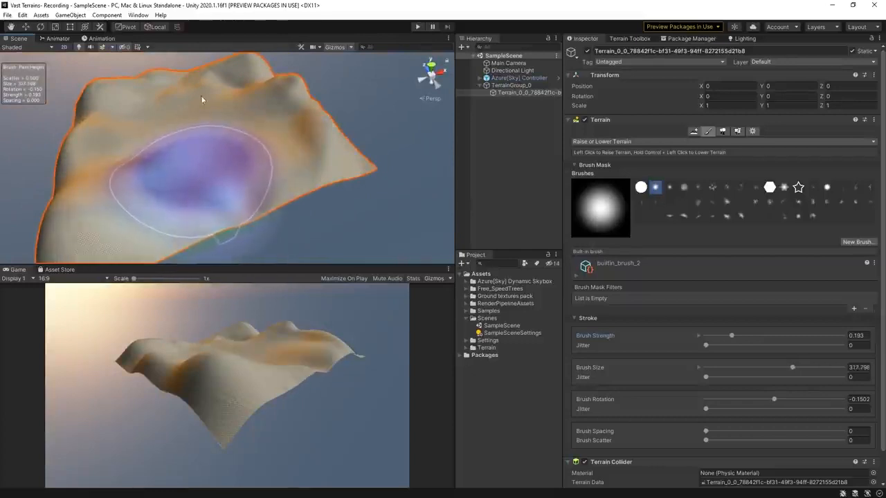
pyautogui.press('s')
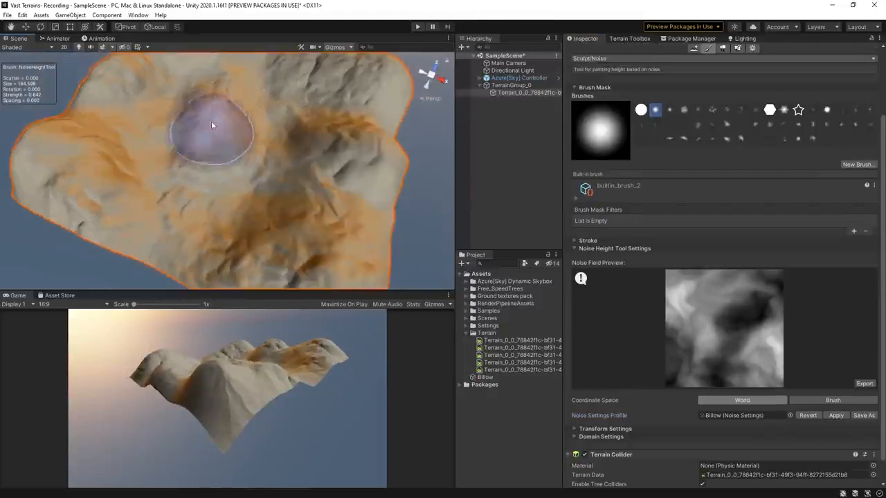
pyautogui.scroll(-4, 738, 322)
pyautogui.scroll(-3, 229, 143)
pyautogui.keyDown('alt'); pyautogui.moveTo(229, 142); pyautogui.dragTo(340, 153); pyautogui.keyUp('alt')
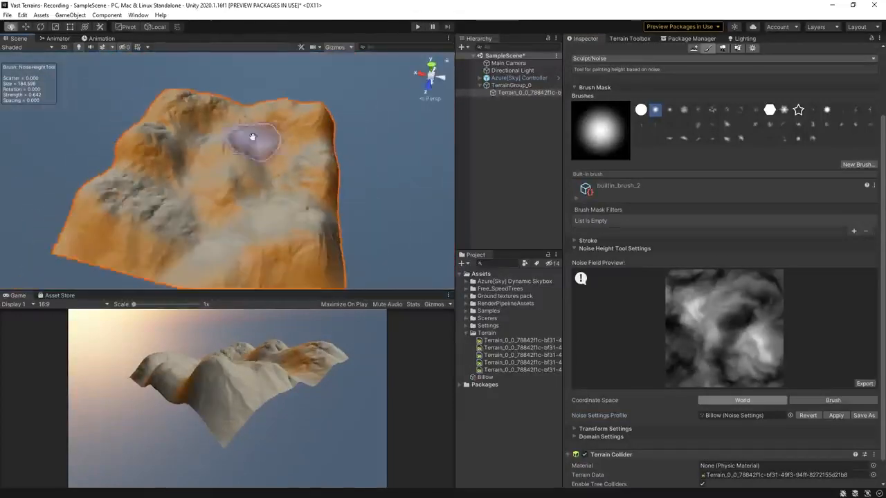
pyautogui.keyDown('alt'); pyautogui.moveTo(247, 143); pyautogui.dragTo(267, 149); pyautogui.keyUp('alt')
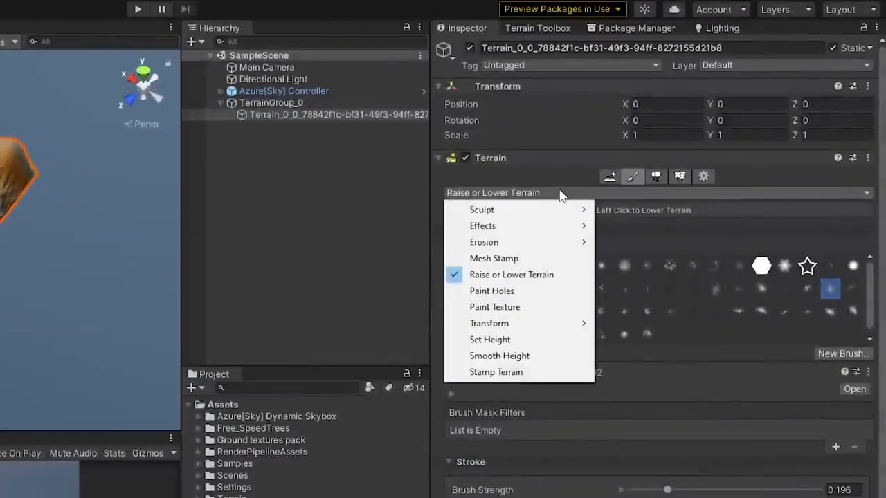
# Step: Erode the terrain's hillsides with the Hydraulic erosion tool, using the soft round brush at size about 192 and strength 1
pyautogui.moveTo(566, 242)
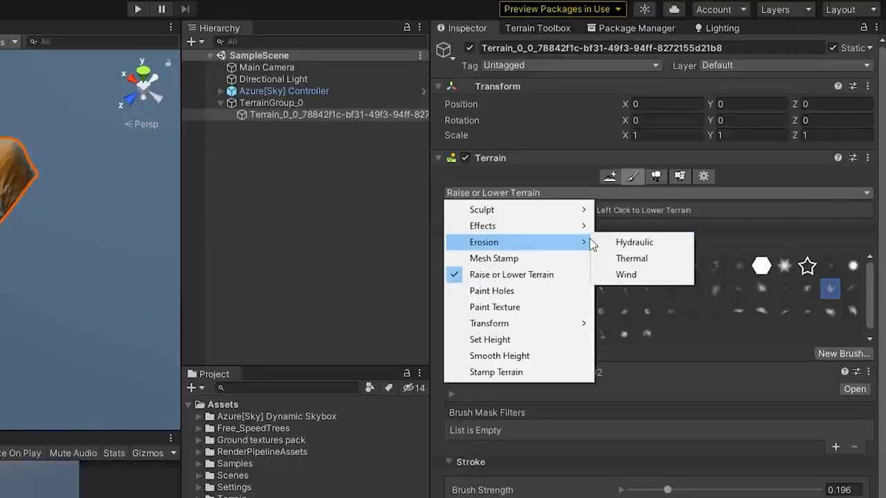
pyautogui.click(635, 242)
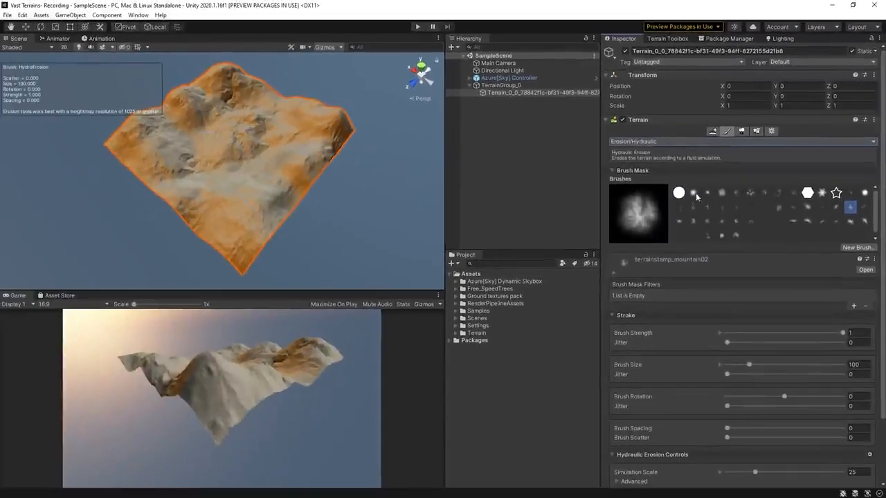
pyautogui.moveTo(188, 90)
pyautogui.mouseDown()
pyautogui.moveTo(200, 109)
pyautogui.moveTo(150, 176)
pyautogui.mouseUp()
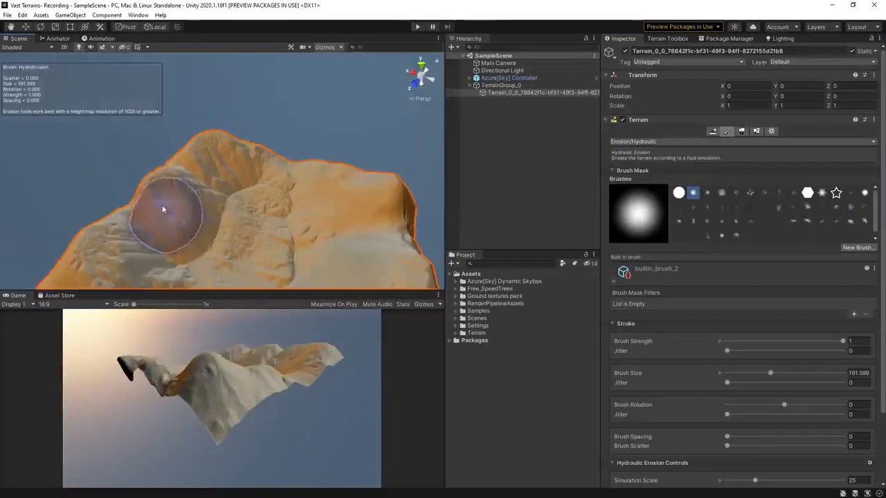
pyautogui.moveTo(164, 208)
pyautogui.mouseDown()
pyautogui.moveTo(219, 166)
pyautogui.moveTo(292, 184)
pyautogui.moveTo(279, 129)
pyautogui.moveTo(274, 142)
pyautogui.mouseUp()
# Step: Add a Slope filter to the brush mask filters of the Set Height tool
pyautogui.scroll(-5, 293, 184)
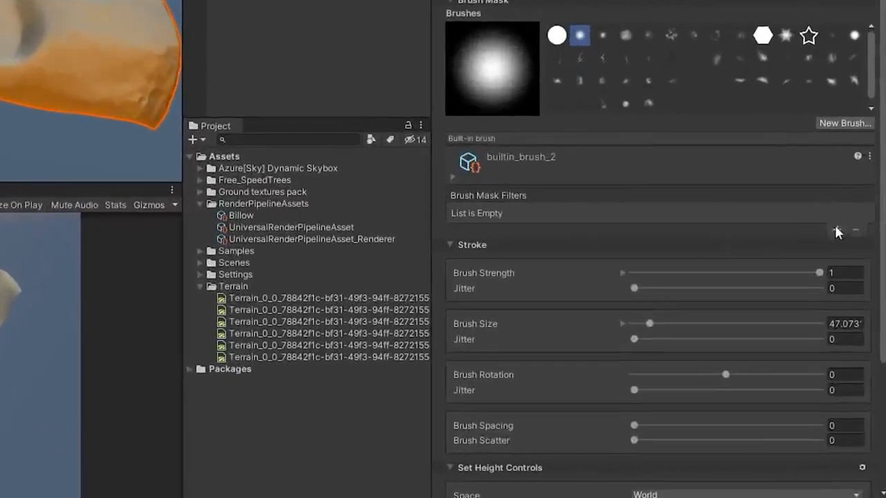
pyautogui.click(852, 313)
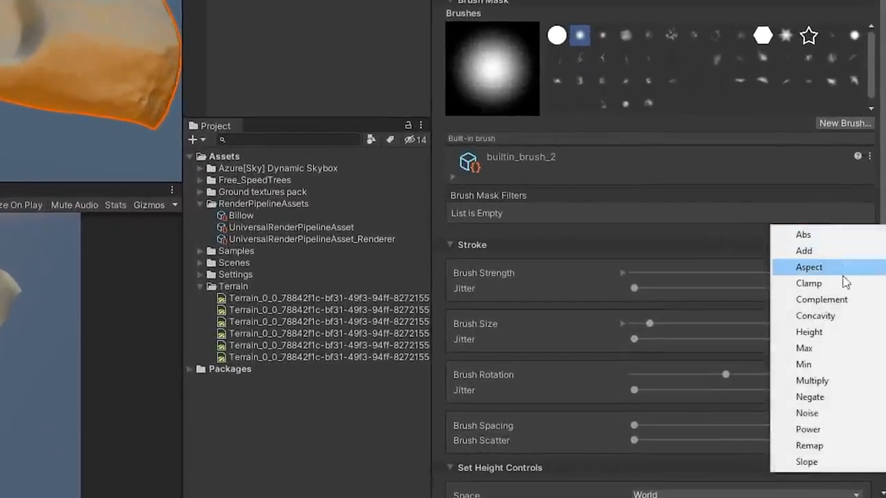
pyautogui.click(823, 461)
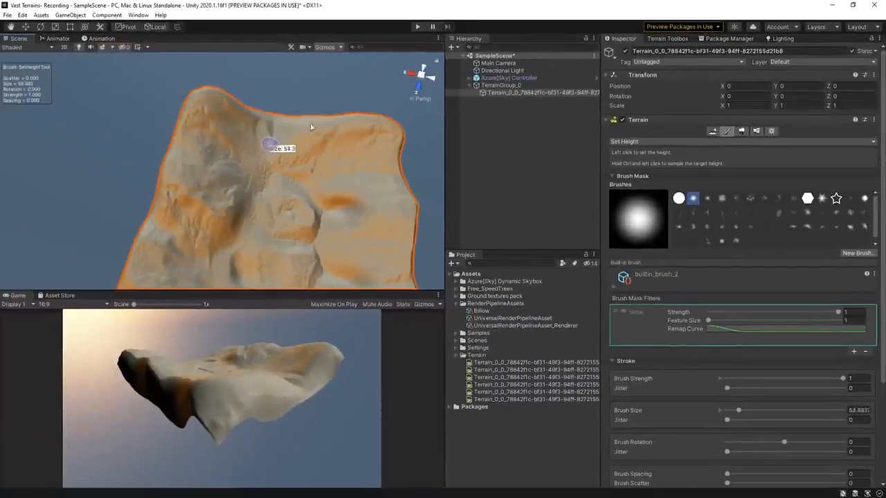
# Step: Set the Set Height brush size to about 60 and increase the Slope filter's Feature Size
pyautogui.press('s')
pyautogui.moveTo(271, 121)
pyautogui.mouseDown()
pyautogui.moveTo(257, 176)
pyautogui.moveTo(267, 131)
pyautogui.moveTo(265, 166)
pyautogui.mouseUp()
pyautogui.keyDown('alt'); pyautogui.moveTo(257, 207); pyautogui.dragTo(287, 128); pyautogui.keyUp('alt')
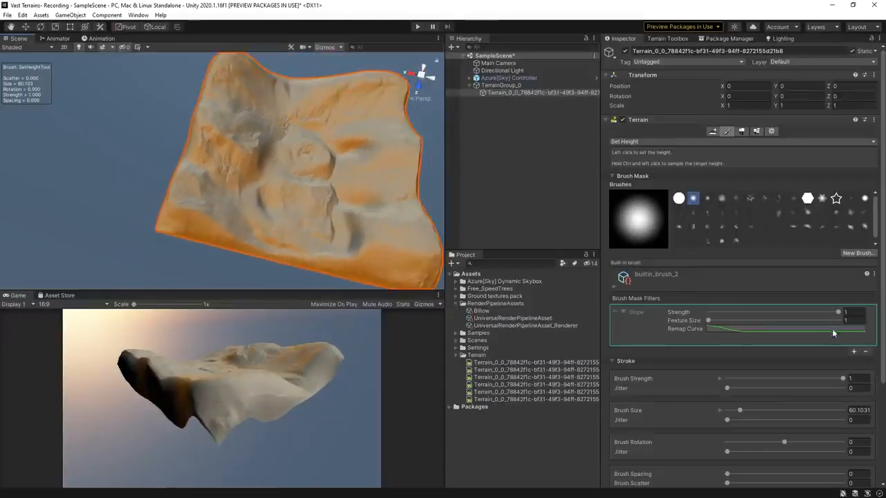
pyautogui.moveTo(709, 322); pyautogui.dragTo(792, 322)
pyautogui.press('s')
pyautogui.moveTo(290, 81)
pyautogui.mouseDown()
pyautogui.moveTo(253, 207)
pyautogui.moveTo(340, 248)
pyautogui.moveTo(335, 164)
pyautogui.mouseUp()
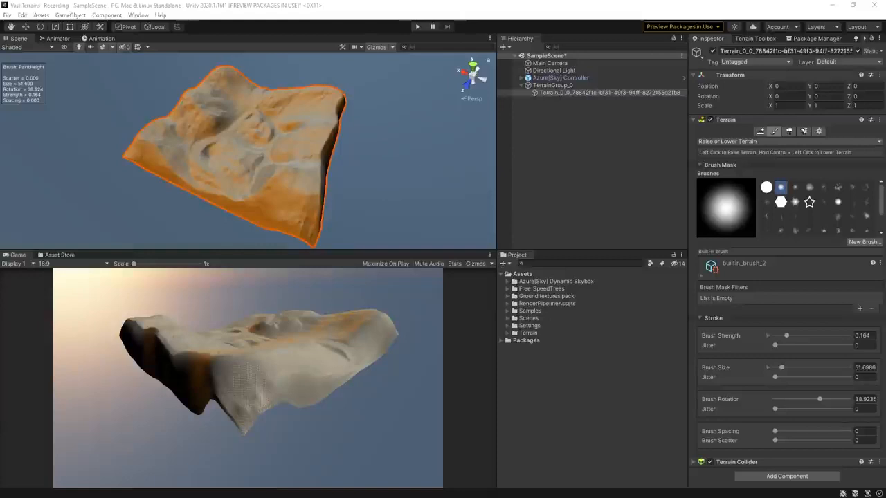
# Step: Switch the terrain tool to Paint Texture and add the Ground01, Ground02 and DryGround terrain layers
pyautogui.click(780, 142)
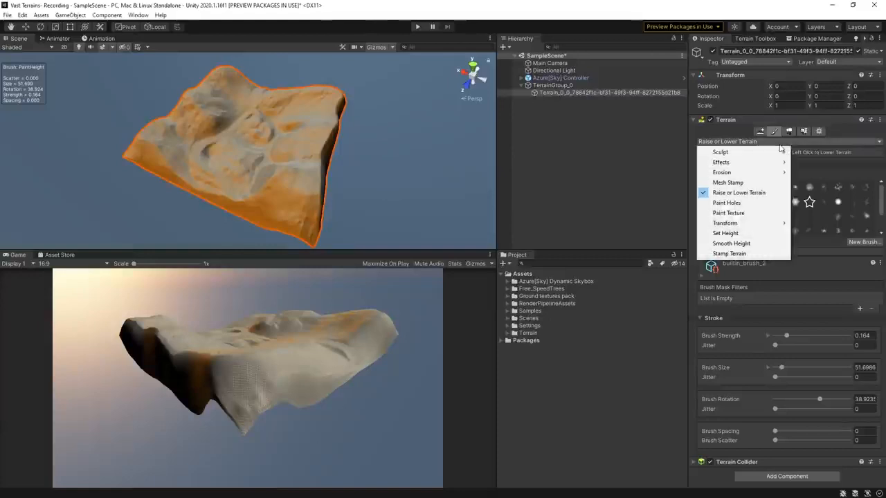
pyautogui.click(728, 213)
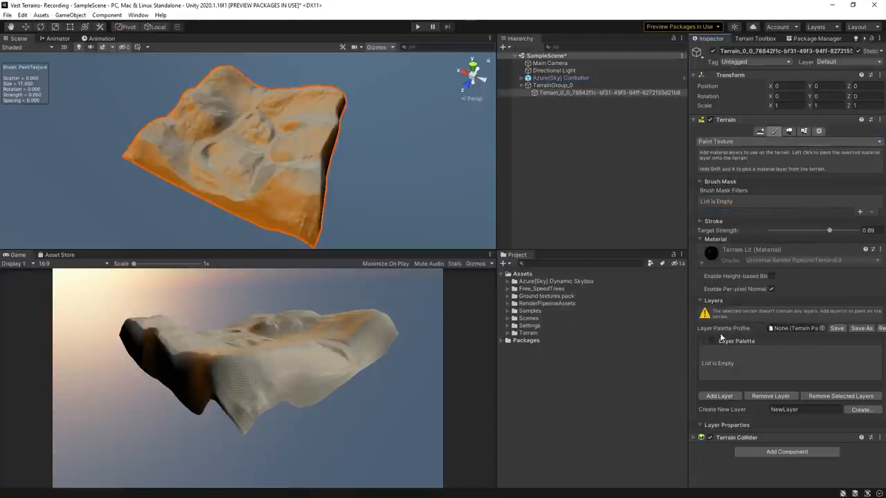
pyautogui.click(719, 396)
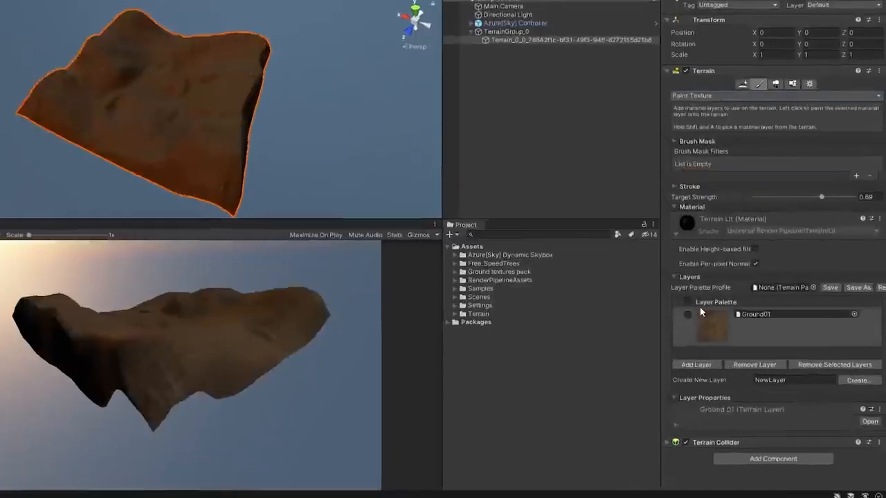
pyautogui.click(768, 324)
pyautogui.doubleClick(696, 233)
pyautogui.click(620, 375)
pyautogui.doubleClick(681, 91)
# Step: Add the Grass04, Grass06 and GrassMoss terrain layers to the layer palette
pyautogui.click(624, 425)
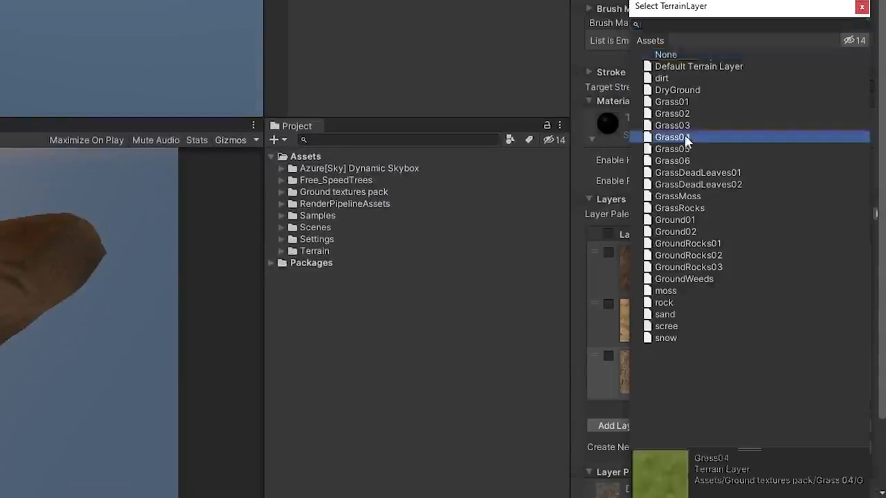
pyautogui.doubleClick(686, 139)
pyautogui.click(625, 477)
pyautogui.doubleClick(669, 184)
pyautogui.click(616, 349)
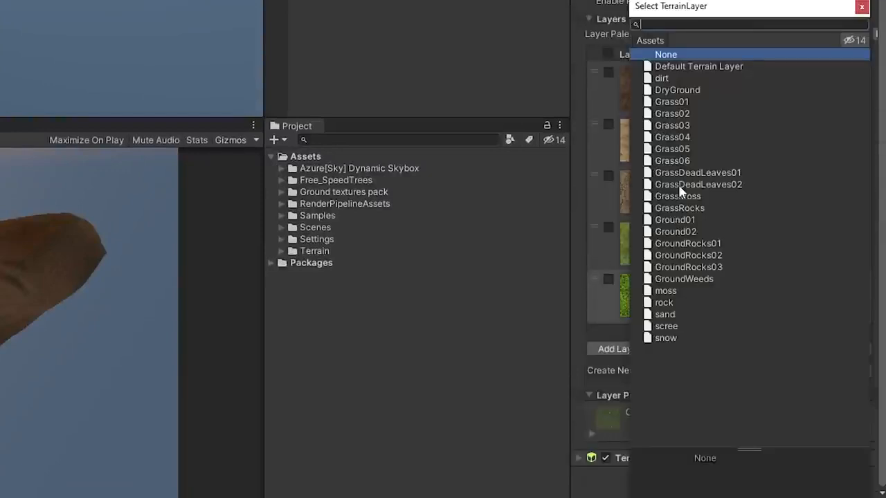
pyautogui.doubleClick(679, 196)
# Step: Add the GrassDeadLeaves01, GroundRocks01 and GroundRocks02 terrain layers to the layer palette
pyautogui.click(632, 349)
pyautogui.doubleClick(711, 173)
pyautogui.click(633, 399)
pyautogui.doubleClick(705, 243)
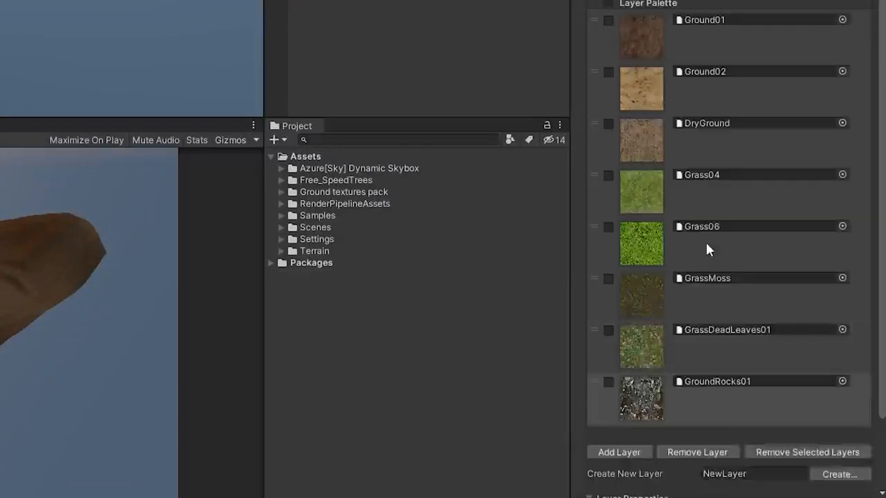
pyautogui.click(618, 452)
pyautogui.doubleClick(722, 258)
pyautogui.scroll(-3, 722, 240)
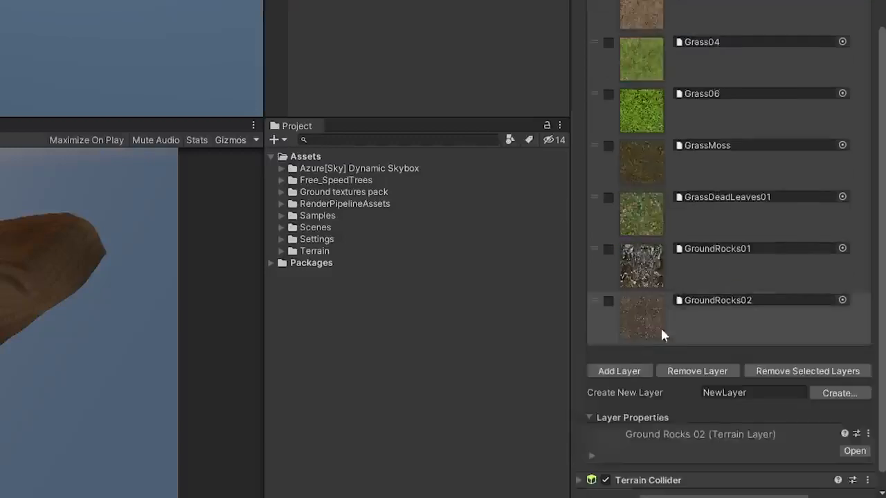
# Step: Try GroundWeeds and GroundRocks03 as additional terrain layers, removing each one from the palette again
pyautogui.click(616, 367)
pyautogui.doubleClick(691, 279)
pyautogui.click(695, 420)
pyautogui.click(225, 155)
pyautogui.click(621, 372)
pyautogui.doubleClick(688, 268)
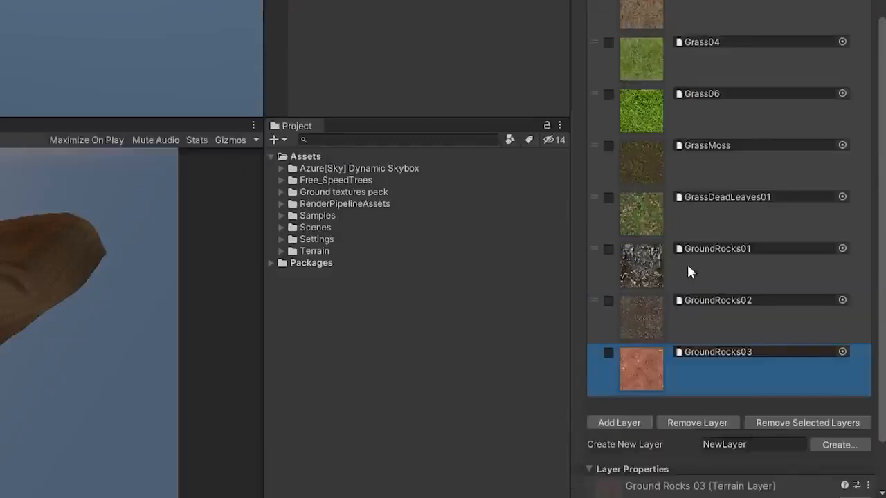
pyautogui.click(695, 421)
pyautogui.click(228, 156)
# Step: Add the Grass02 terrain layer and move it up in the layer palette to directly below DryGround
pyautogui.click(621, 371)
pyautogui.doubleClick(672, 113)
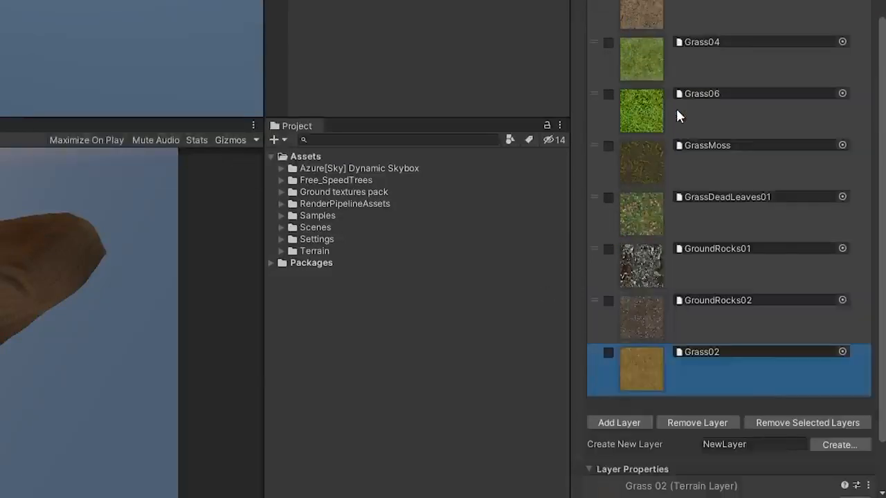
pyautogui.moveTo(692, 352); pyautogui.dragTo(787, 62)
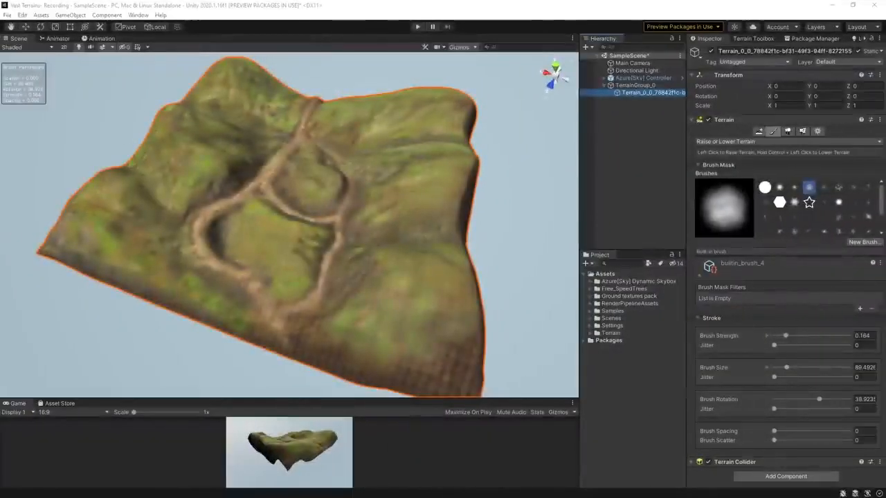
# Step: Collapse the Stroke and Brush Mask settings and switch the terrain tool to Paint Texture
pyautogui.click(697, 319)
pyautogui.click(697, 165)
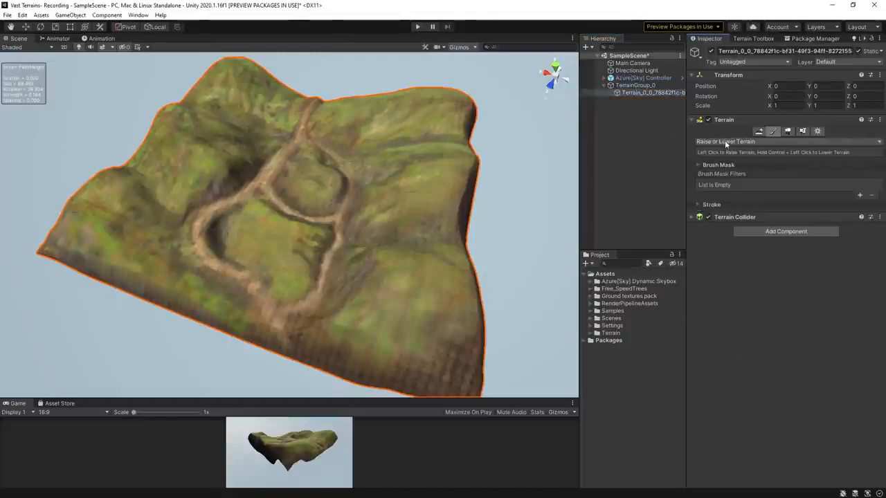
pyautogui.click(724, 143)
pyautogui.click(732, 212)
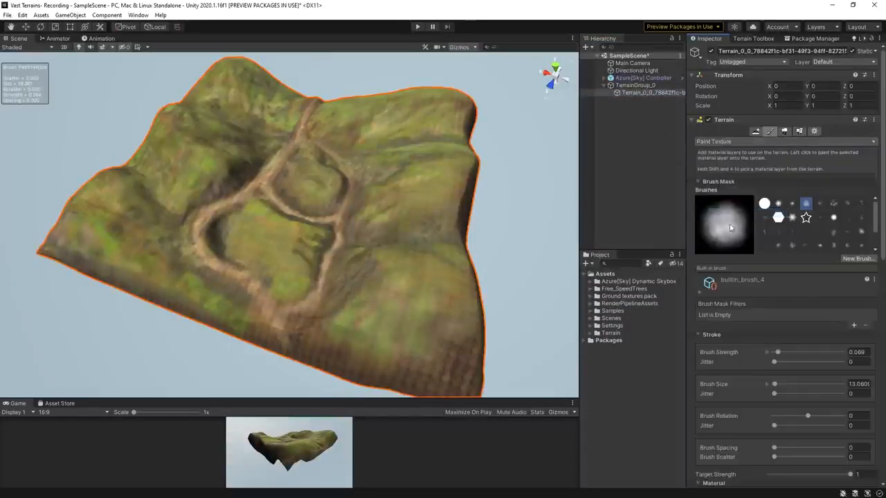
# Step: Move the GroundRocks02 layer to the beginning of the layer palette and return it to the end
pyautogui.scroll(-10, 721, 287)
pyautogui.scroll(2, 707, 296)
pyautogui.scroll(-2, 707, 295)
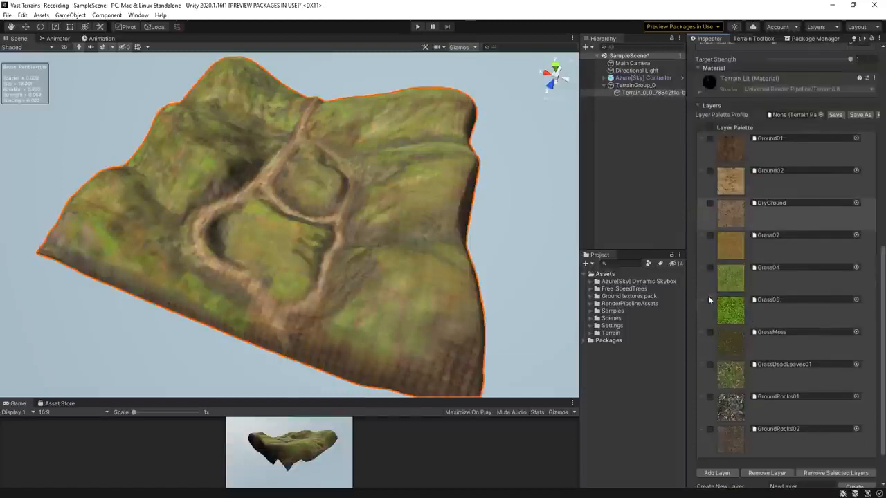
pyautogui.moveTo(782, 442); pyautogui.dragTo(797, 148)
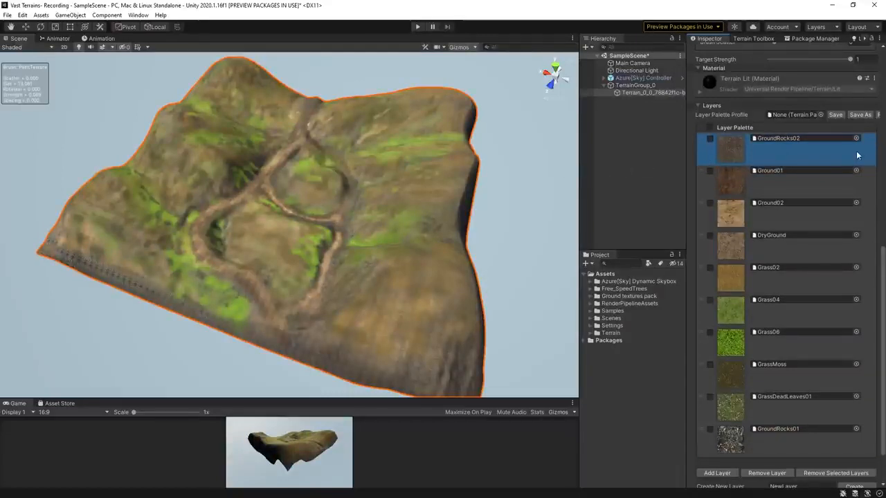
pyautogui.moveTo(857, 155); pyautogui.dragTo(826, 439)
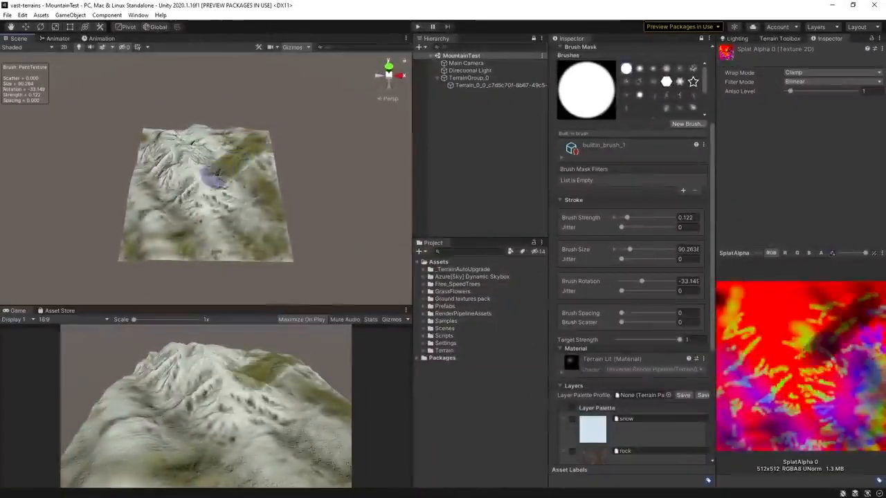
# Step: Paint crossing strokes of moss, scree, rock and snow over the mountain with brush size about 90 and strength 0.122
pyautogui.moveTo(212, 176)
pyautogui.mouseDown()
pyautogui.moveTo(138, 216)
pyautogui.moveTo(242, 141)
pyautogui.mouseUp()
pyautogui.scroll(-7, 644, 303)
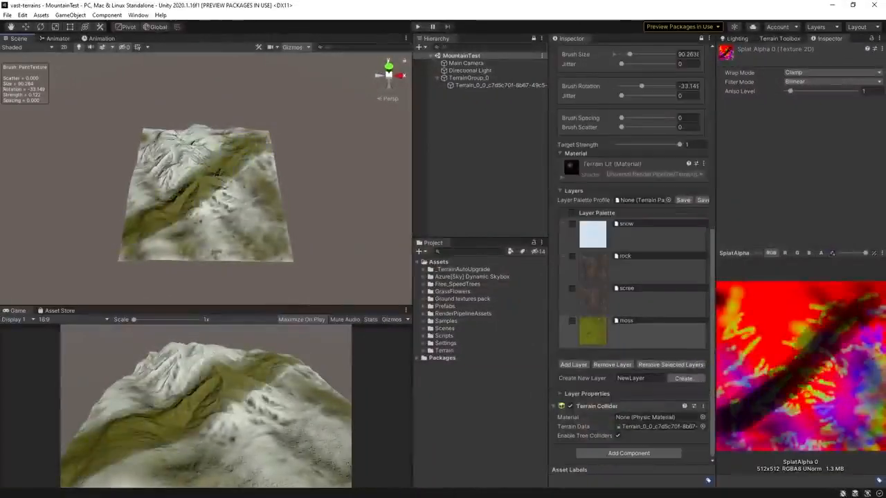
pyautogui.click(643, 303)
pyautogui.moveTo(166, 154); pyautogui.dragTo(267, 225)
pyautogui.click(643, 266)
pyautogui.moveTo(211, 144); pyautogui.dragTo(203, 241)
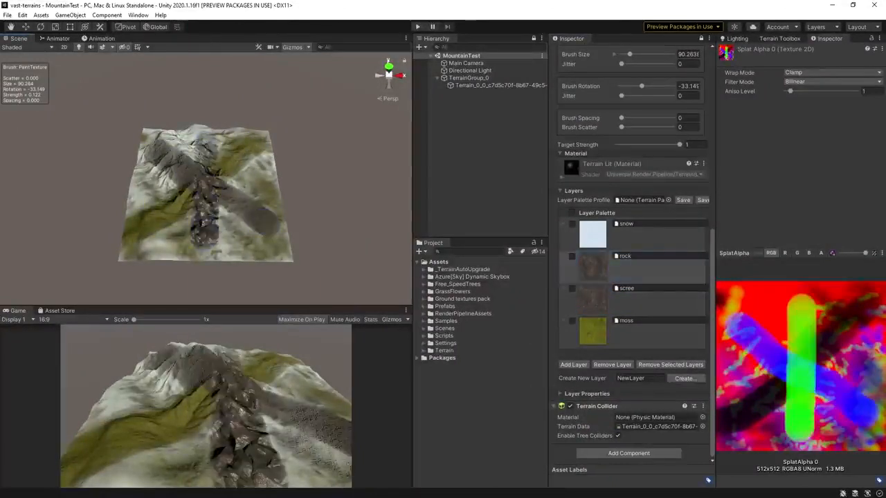
pyautogui.click(643, 235)
pyautogui.moveTo(274, 175); pyautogui.dragTo(172, 182)
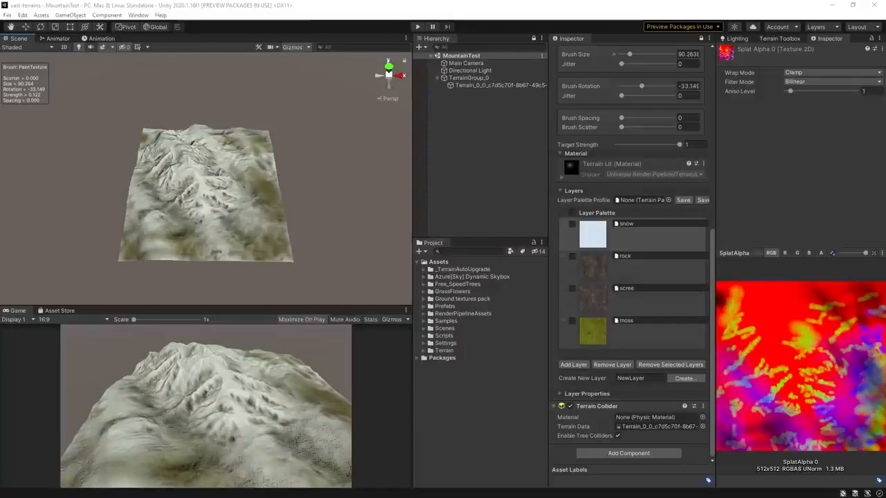
# Step: Save the snow, rock, scree and moss layers as a layer palette profile named BiomeSnow
pyautogui.click(647, 238)
pyautogui.click(647, 271)
pyautogui.click(647, 303)
pyautogui.click(647, 336)
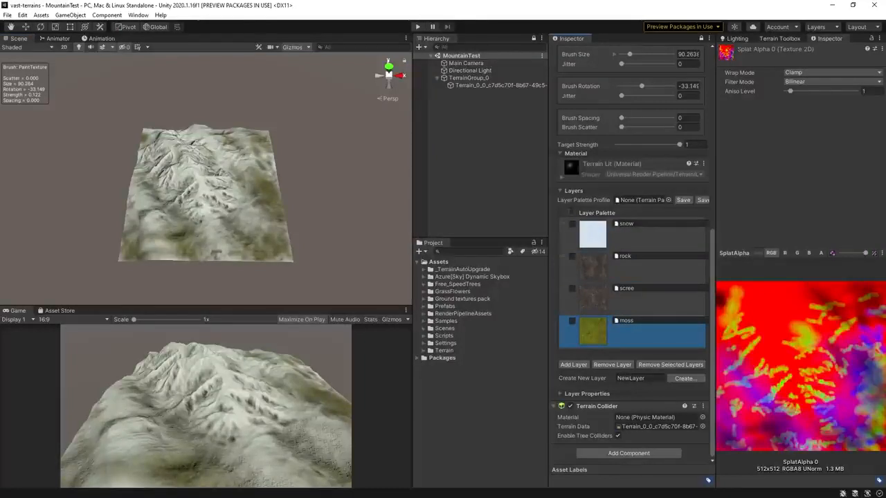
pyautogui.click(683, 200)
pyautogui.press('Return')
pyautogui.write('BiomeSnow')
pyautogui.press('Return')
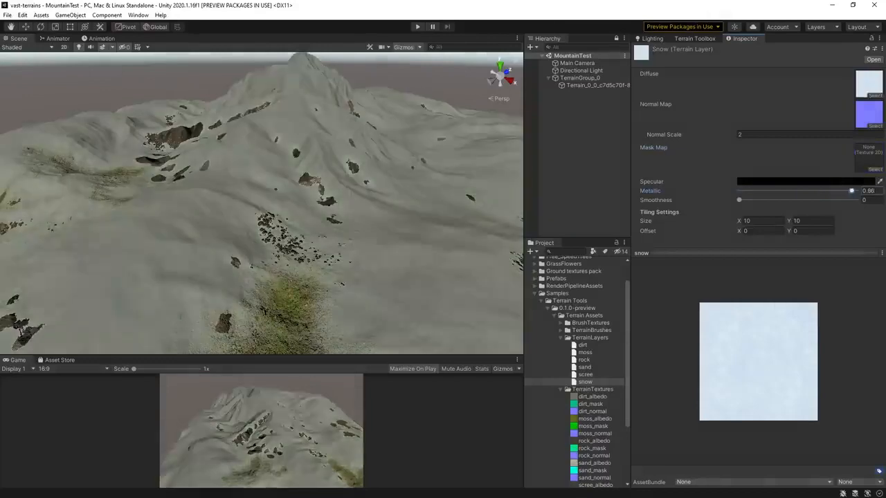
# Step: Increase the Smoothness of the snow terrain layer
pyautogui.moveTo(738, 200); pyautogui.dragTo(800, 200)
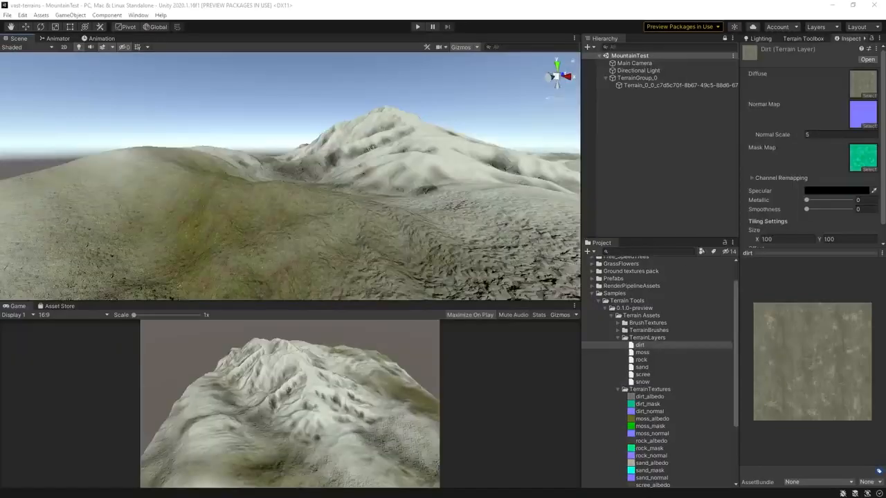
# Step: Try a tiling size of 10 by 10 on the rock terrain layer
pyautogui.press('w')
pyautogui.moveTo(290, 177); pyautogui.dragTo(325, 205, button='right')
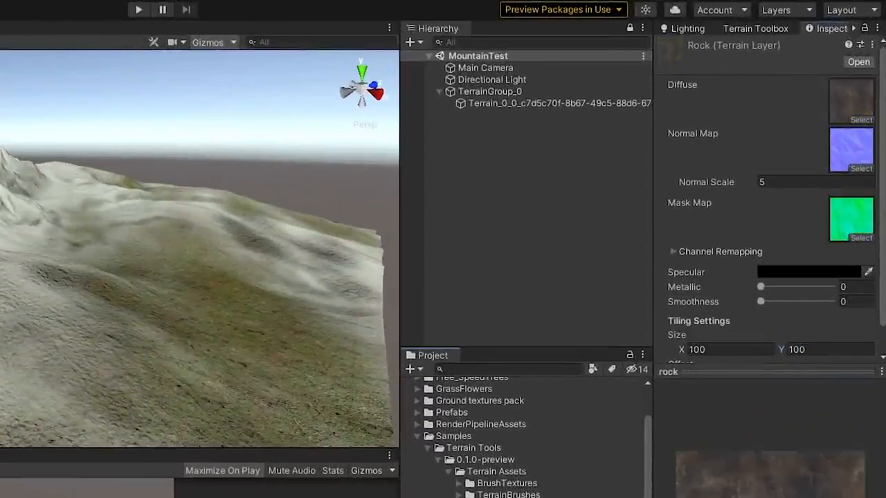
pyautogui.click(730, 350)
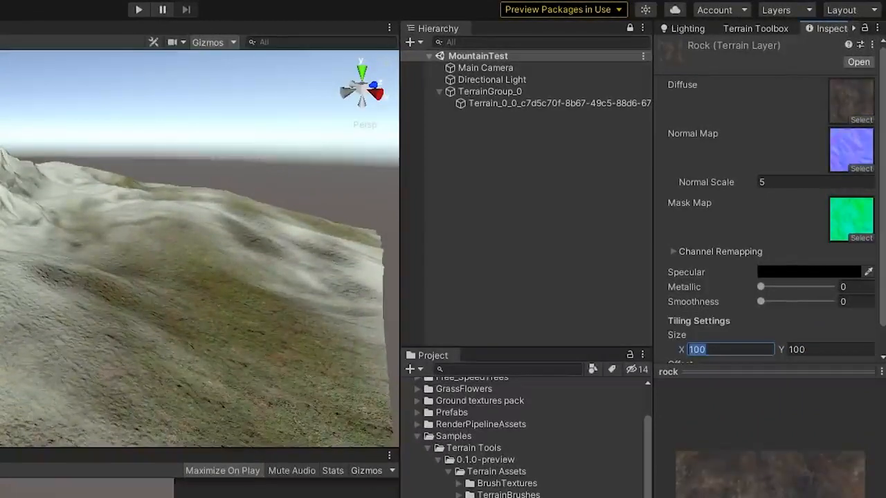
pyautogui.write('10')
pyautogui.press('Tab')
pyautogui.write('10')
pyautogui.click(726, 350)
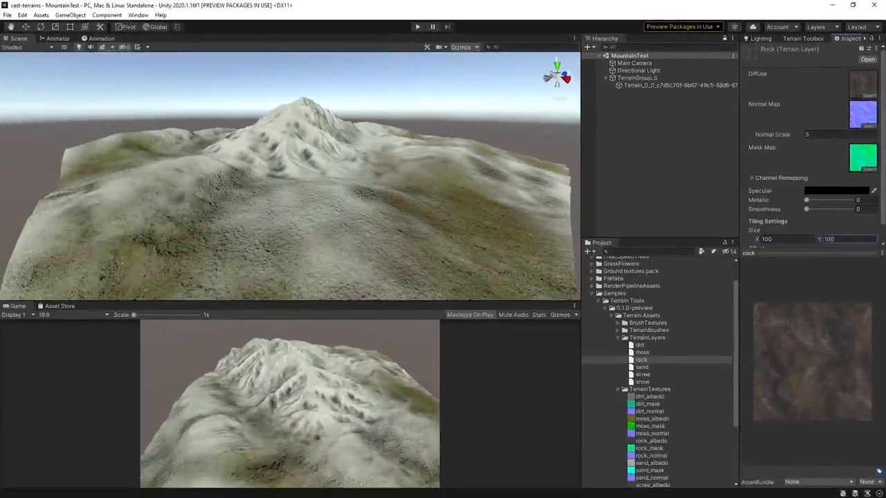
# Step: Set the scree terrain layer's tiling size to 100 by 100
pyautogui.click(642, 382)
pyautogui.click(640, 344)
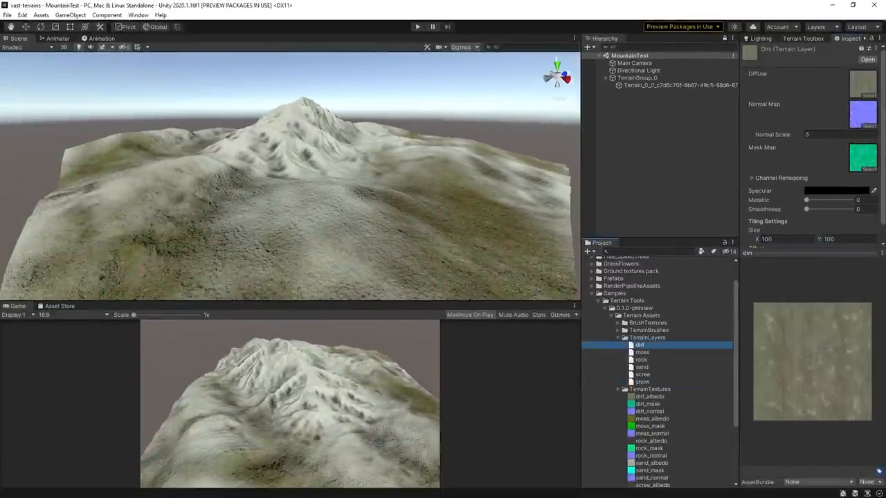
pyautogui.click(643, 374)
pyautogui.click(786, 239)
pyautogui.write('100')
pyautogui.press('Tab')
pyautogui.write('100')
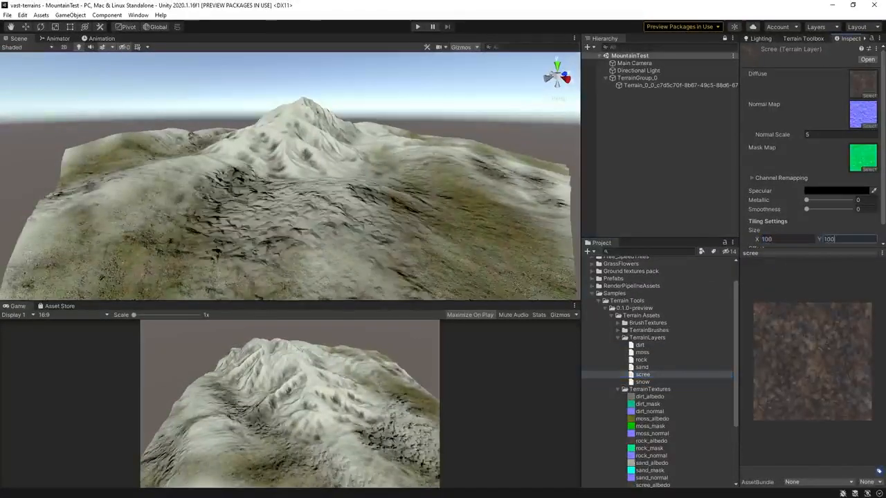
# Step: Set the scree terrain layer's tiling size to 20 by 20
pyautogui.click(787, 240)
pyautogui.write('20')
pyautogui.press('Tab')
pyautogui.write('20')
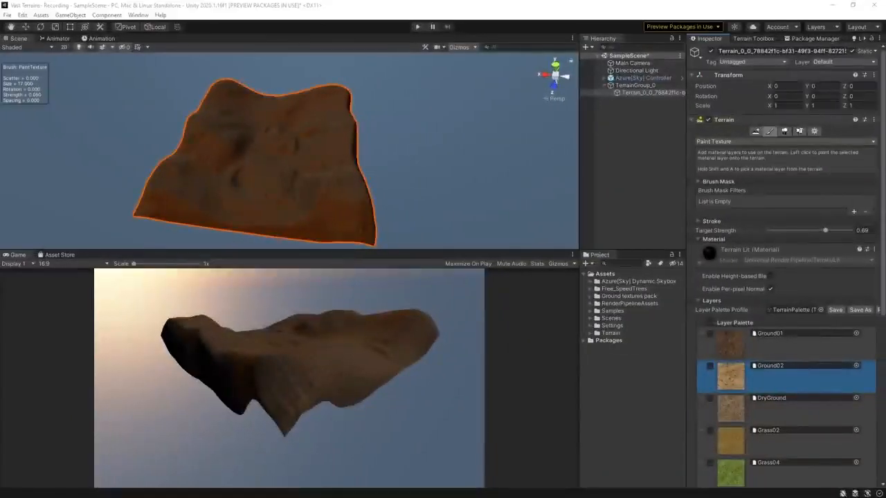
# Step: View the SampleScene terrain up close and enlarge the Scene view at the expense of the Game view
pyautogui.keyDown('alt'); pyautogui.moveTo(315, 142); pyautogui.dragTo(257, 154); pyautogui.keyUp('alt')
pyautogui.scroll(6, 279, 106)
pyautogui.keyDown('alt'); pyautogui.moveTo(279, 105); pyautogui.dragTo(410, 119); pyautogui.keyUp('alt')
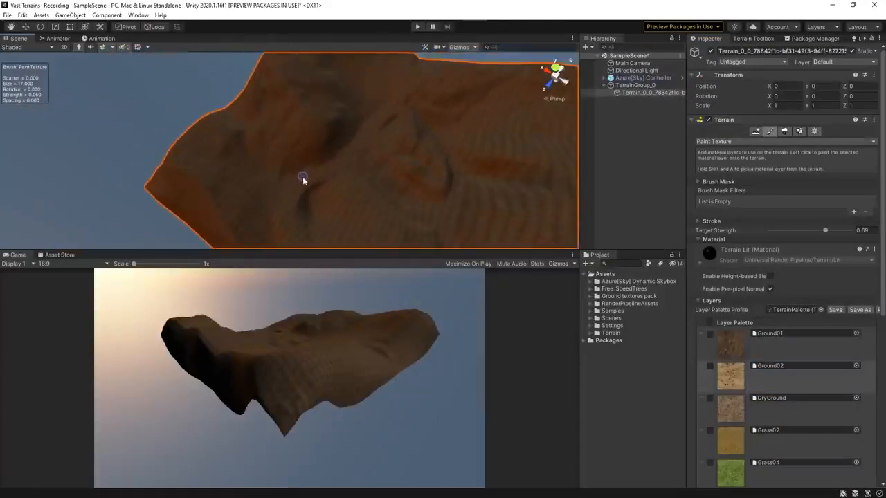
pyautogui.moveTo(354, 248); pyautogui.dragTo(364, 393)
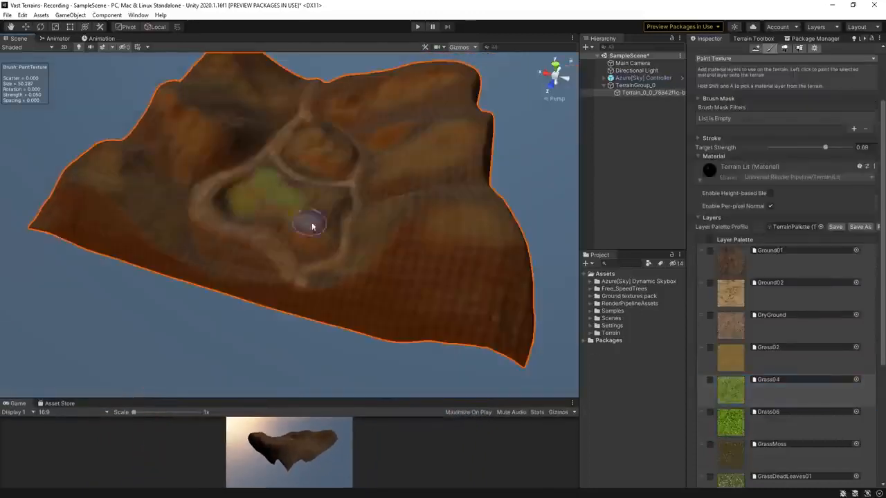
# Step: Paint the Grass04 layer over the hillsides around the paths with brush size about 50 and strength 0.05
pyautogui.scroll(4, 277, 193)
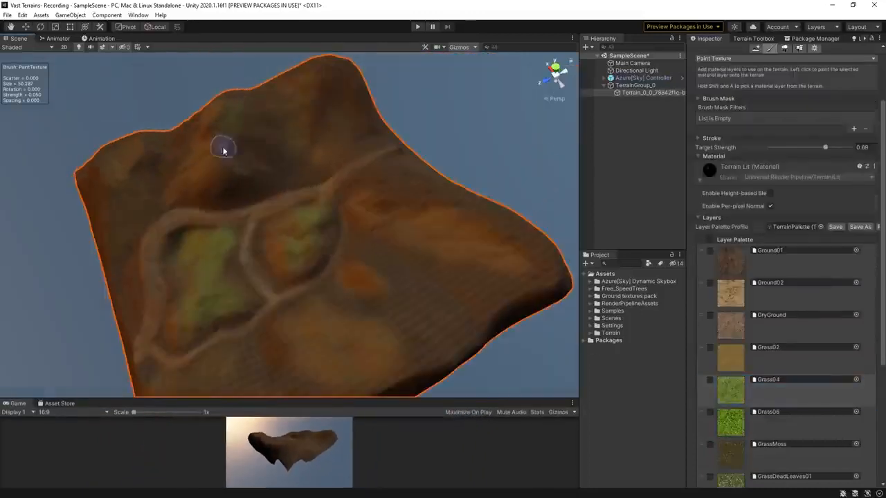
pyautogui.moveTo(224, 151); pyautogui.dragTo(344, 249)
pyautogui.moveTo(344, 249); pyautogui.dragTo(339, 166, button='middle')
pyautogui.moveTo(339, 235)
pyautogui.mouseDown()
pyautogui.moveTo(452, 228)
pyautogui.moveTo(243, 208)
pyautogui.moveTo(268, 173)
pyautogui.moveTo(336, 192)
pyautogui.mouseUp()
pyautogui.scroll(-5, 346, 222)
# Step: Select the Azure[Sky] Controller in the scene
pyautogui.click(642, 77)
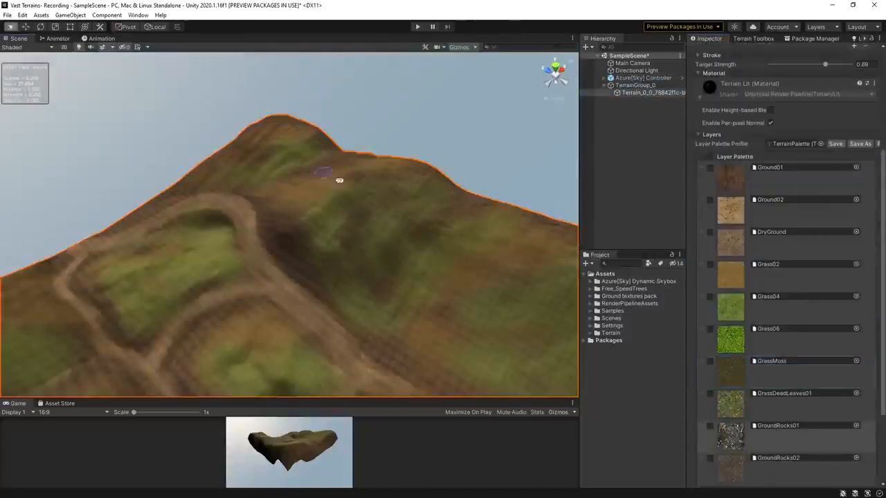
# Step: Choose another ground layer from the palette and paint a stroke of it across the terrain's slope
pyautogui.keyDown('alt'); pyautogui.moveTo(340, 180); pyautogui.dragTo(258, 160); pyautogui.keyUp('alt')
pyautogui.scroll(4, 277, 222)
pyautogui.keyDown('alt'); pyautogui.moveTo(140, 338); pyautogui.dragTo(358, 223); pyautogui.keyUp('alt')
pyautogui.scroll(-3, 782, 311)
pyautogui.click(778, 385)
pyautogui.moveTo(176, 304); pyautogui.dragTo(79, 331)
pyautogui.keyDown('alt'); pyautogui.moveTo(125, 238); pyautogui.dragTo(200, 239); pyautogui.keyUp('alt')
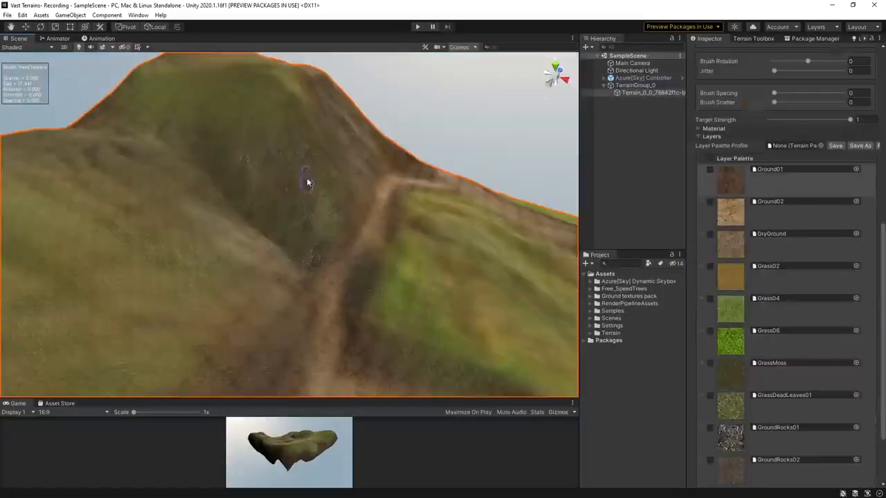
# Step: Paint Ground01 and GroundRocks01 patches on the steep hillside beside the path with brush size about 11 and strength 0.05
pyautogui.moveTo(307, 182)
pyautogui.mouseDown()
pyautogui.moveTo(336, 122)
pyautogui.moveTo(280, 123)
pyautogui.mouseUp()
pyautogui.click(779, 247)
pyautogui.click(779, 183)
pyautogui.moveTo(216, 145)
pyautogui.mouseDown()
pyautogui.moveTo(173, 142)
pyautogui.moveTo(258, 132)
pyautogui.mouseUp()
pyautogui.click(778, 440)
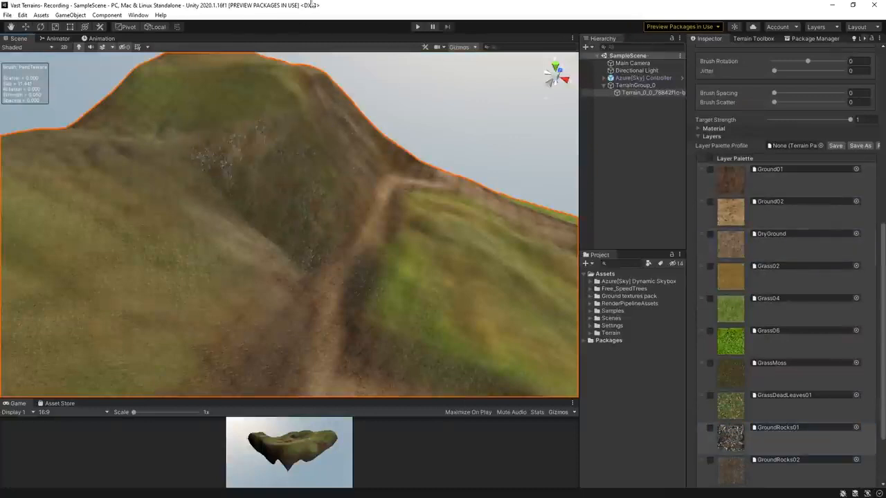
# Step: Expand the Ground textures pack folder in the project assets and select its Ground & rocks 03 folder
pyautogui.keyDown('alt'); pyautogui.moveTo(313, 4); pyautogui.dragTo(249, 27); pyautogui.keyUp('alt')
pyautogui.click(779, 472)
pyautogui.keyDown('alt'); pyautogui.moveTo(409, 232); pyautogui.dragTo(446, 204); pyautogui.keyUp('alt')
pyautogui.click(591, 296)
pyautogui.click(631, 399)
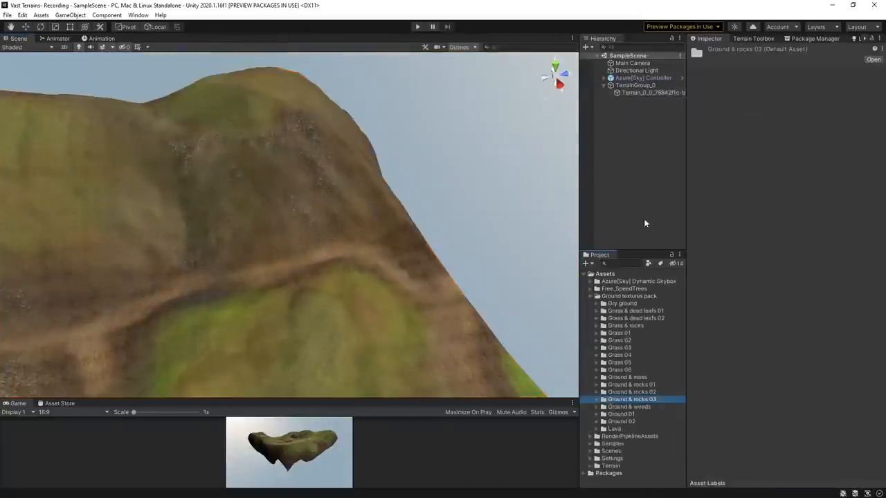
# Step: Set the Grass Dead Leaves 01 layer's normal scale to 2 and paint a stroke of it down the steep rocky hillside
pyautogui.click(653, 92)
pyautogui.scroll(-10, 769, 339)
pyautogui.click(770, 339)
pyautogui.scroll(-5, 769, 351)
pyautogui.click(769, 352)
pyautogui.write('2')
pyautogui.scroll(4, 315, 187)
pyautogui.click(771, 134)
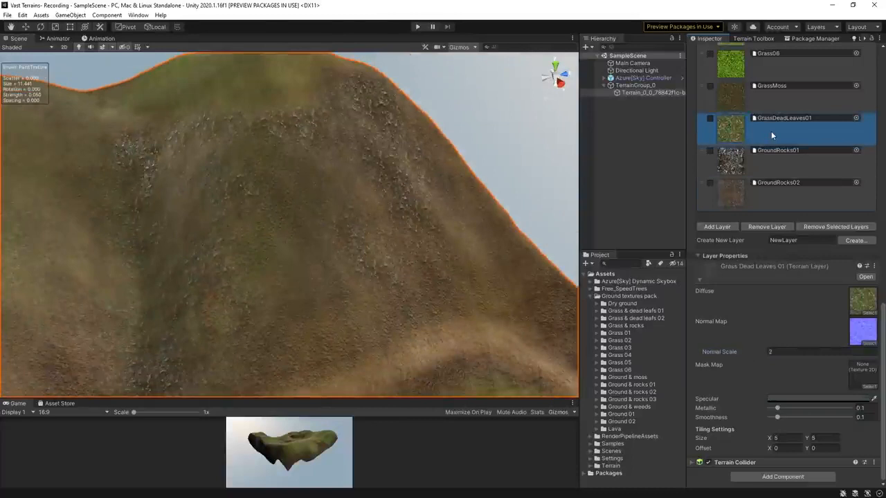
pyautogui.moveTo(245, 180)
pyautogui.mouseDown()
pyautogui.moveTo(248, 204)
pyautogui.moveTo(285, 250)
pyautogui.moveTo(247, 279)
pyautogui.mouseUp()
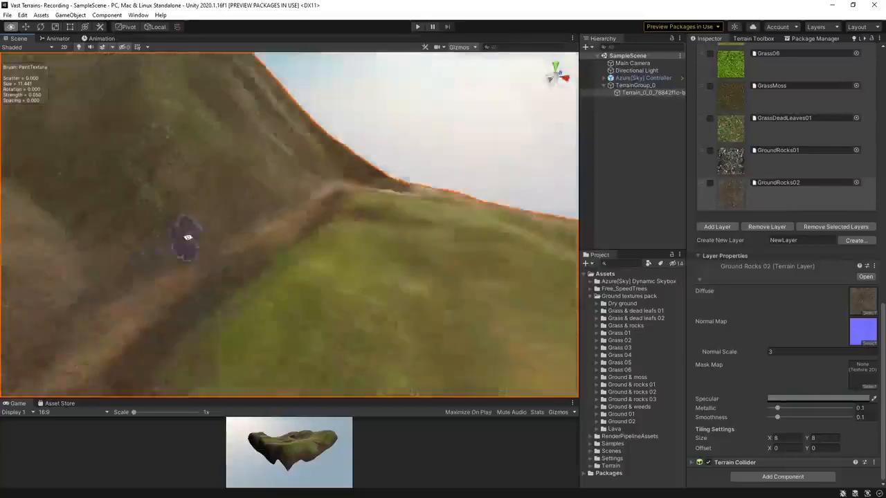
# Step: Paint the DryGround layer along the path running beside the steep hillside with brush size about 11
pyautogui.moveTo(187, 237); pyautogui.dragTo(207, 235, button='right')
pyautogui.scroll(6, 734, 215)
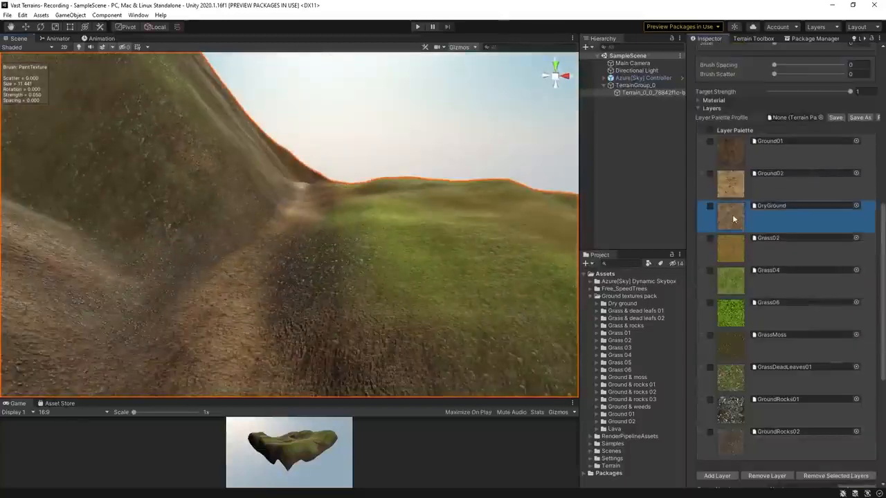
pyautogui.click(733, 215)
pyautogui.moveTo(215, 370); pyautogui.dragTo(301, 217)
pyautogui.moveTo(301, 218)
pyautogui.mouseDown(button='right')
pyautogui.moveTo(307, 207)
pyautogui.moveTo(369, 191)
pyautogui.mouseUp(button='right')
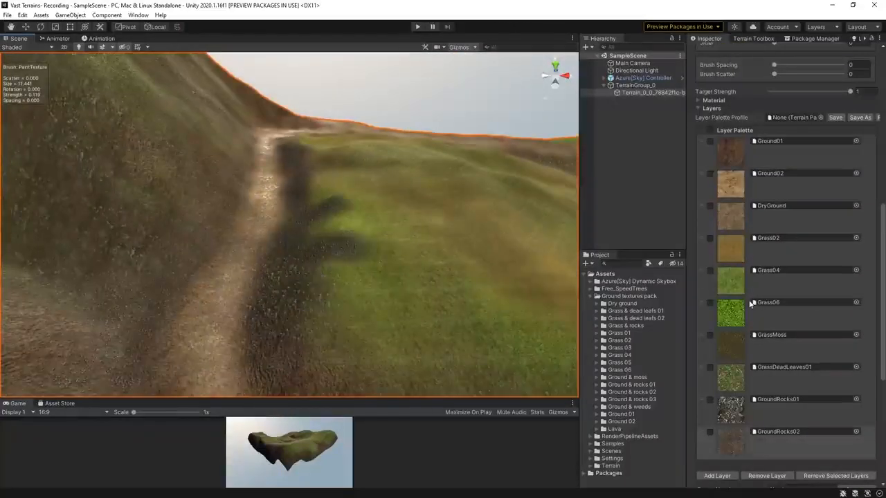
# Step: Paint GrassMoss on the grassy bank beside the path and a Ground02 stroke along the branching path with brush size about 11
pyautogui.click(731, 346)
pyautogui.moveTo(333, 210); pyautogui.dragTo(320, 148)
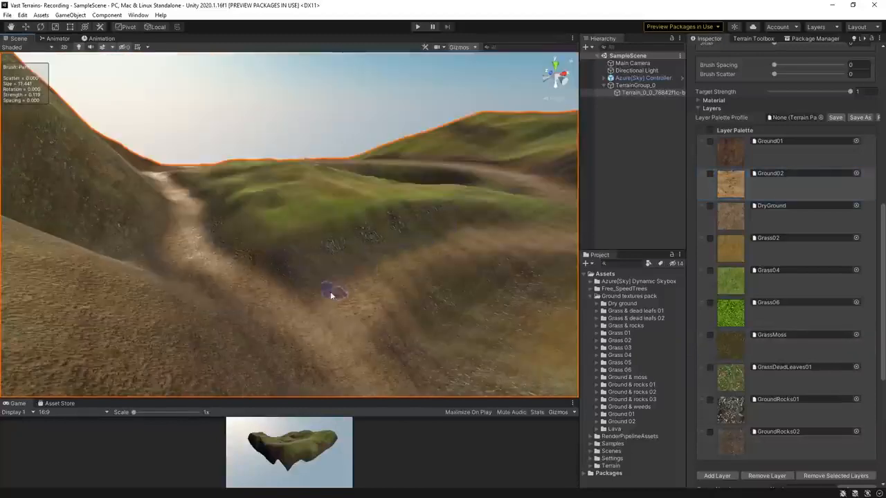
pyautogui.moveTo(332, 291)
pyautogui.mouseDown()
pyautogui.moveTo(336, 279)
pyautogui.moveTo(402, 261)
pyautogui.mouseUp()
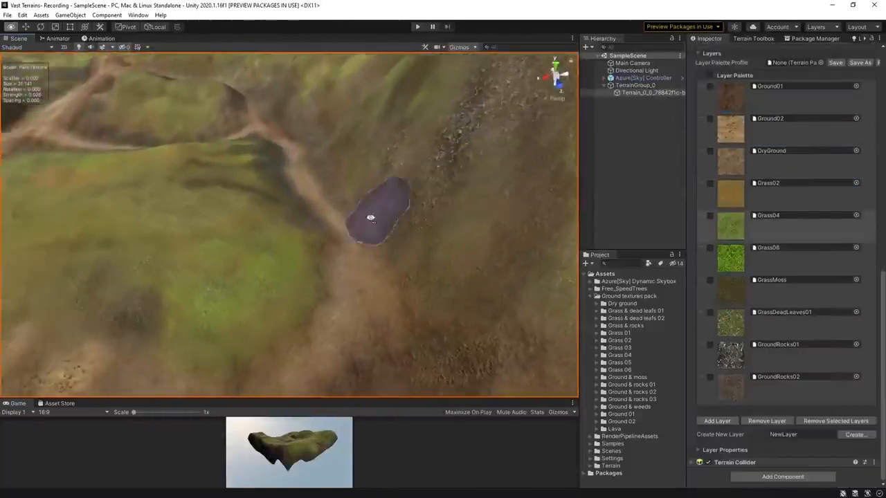
# Step: Examine the painted paths and hillsides across the whole terrain, from close up and from a distance
pyautogui.moveTo(371, 218); pyautogui.dragTo(205, 143, button='right')
pyautogui.moveTo(167, 137)
pyautogui.mouseDown(button='right')
pyautogui.moveTo(112, 133)
pyautogui.moveTo(88, 98)
pyautogui.moveTo(314, 114)
pyautogui.moveTo(381, 164)
pyautogui.moveTo(578, 172)
pyautogui.moveTo(267, 180)
pyautogui.moveTo(235, 135)
pyautogui.mouseUp(button='right')
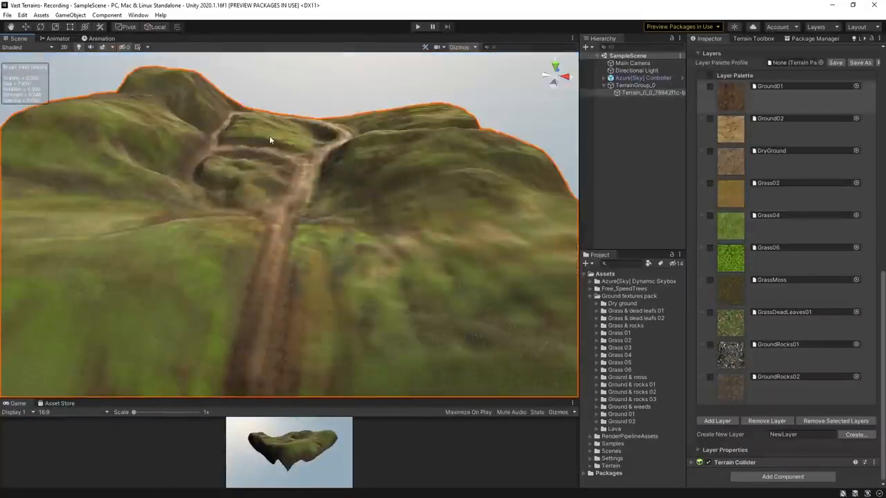
pyautogui.scroll(-10, 269, 136)
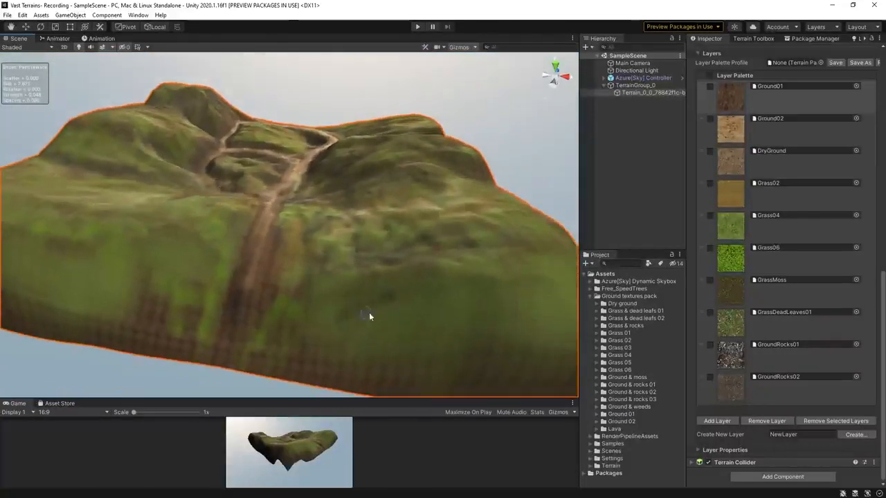
pyautogui.press('s')
pyautogui.press('a')
pyautogui.press('a')
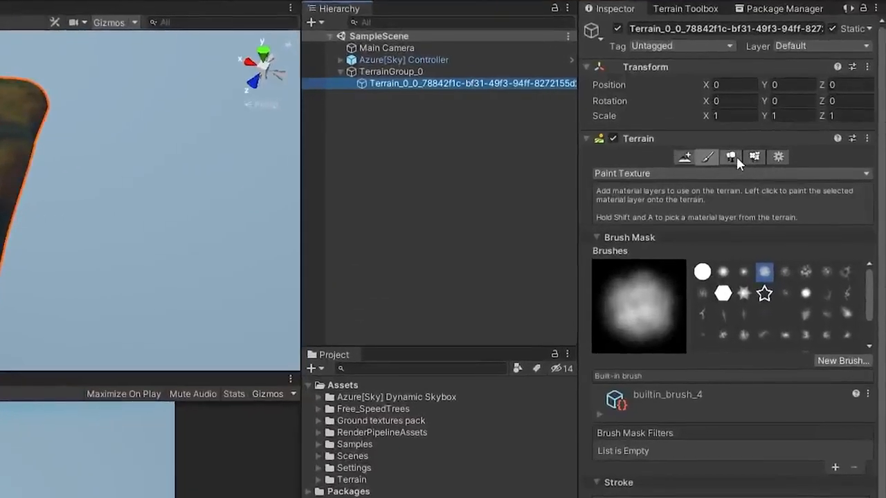
# Step: Switch the terrain to Paint Trees and add the Broadleaf_Desktop prefab as a tree
pyautogui.click(733, 158)
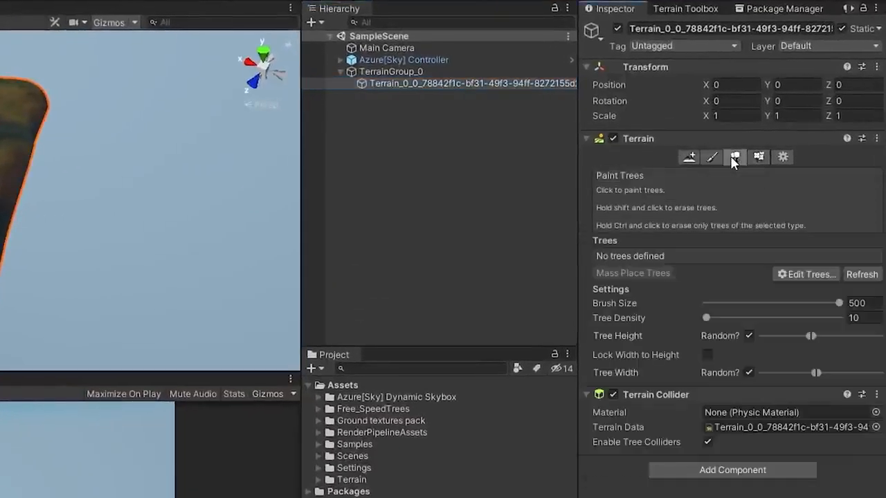
pyautogui.click(821, 275)
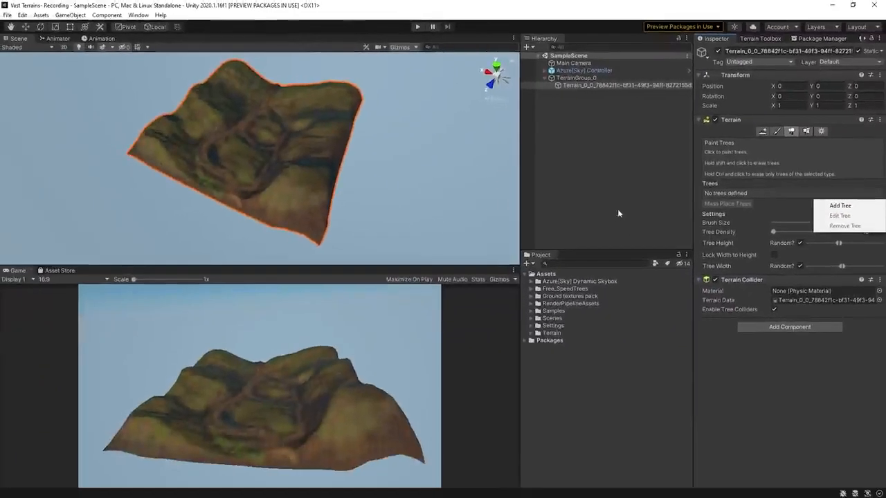
pyautogui.click(839, 206)
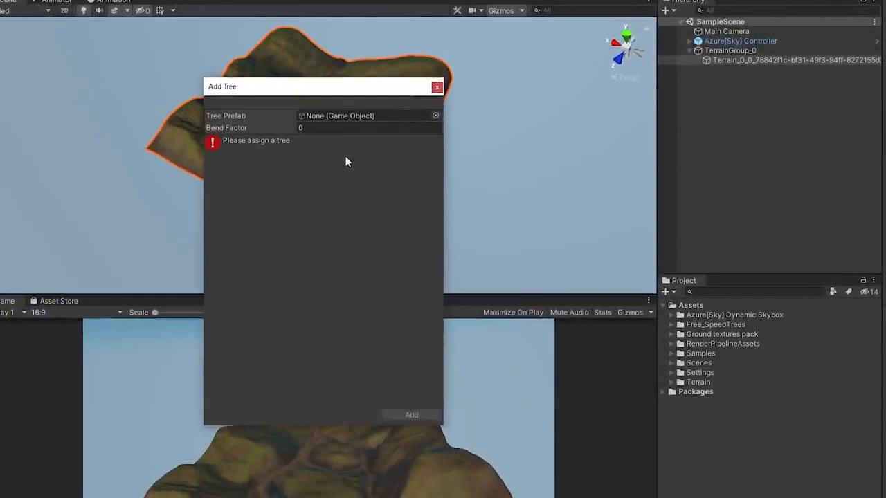
pyautogui.click(436, 115)
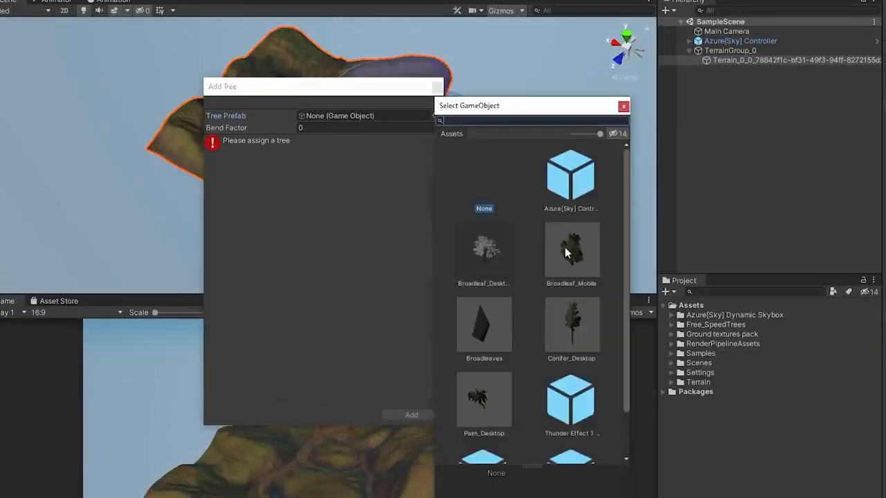
pyautogui.click(500, 245)
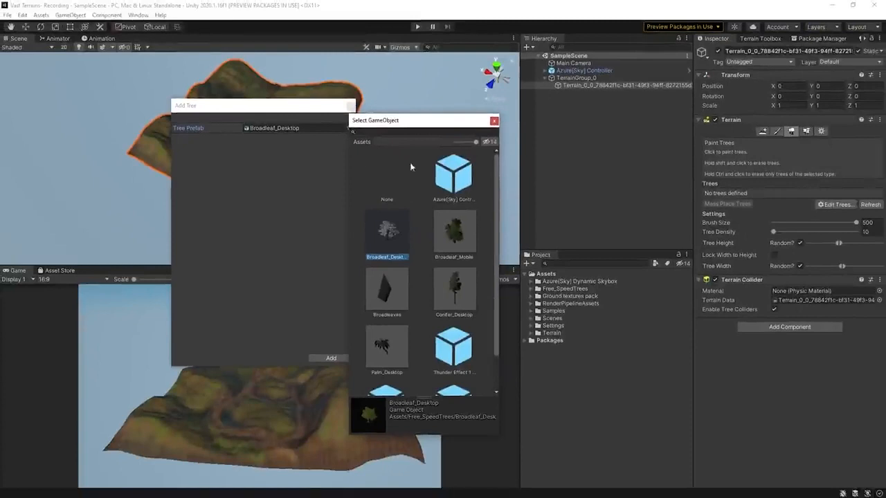
pyautogui.doubleClick(395, 224)
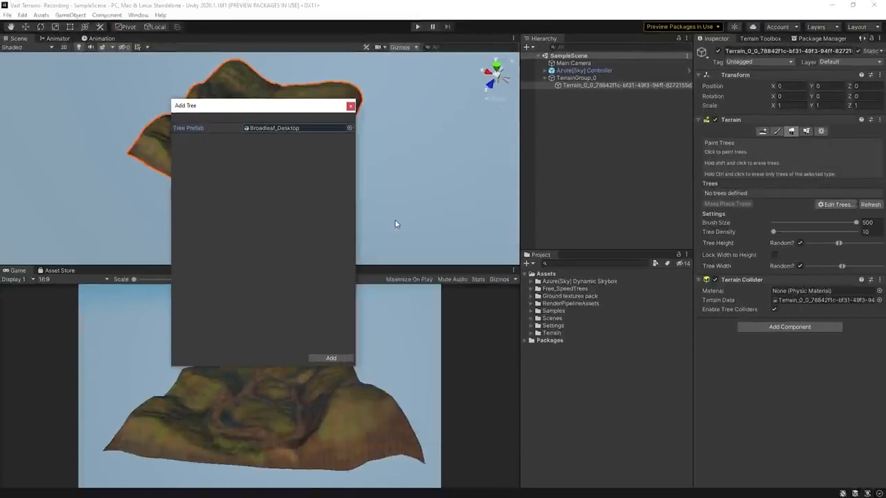
pyautogui.click(331, 358)
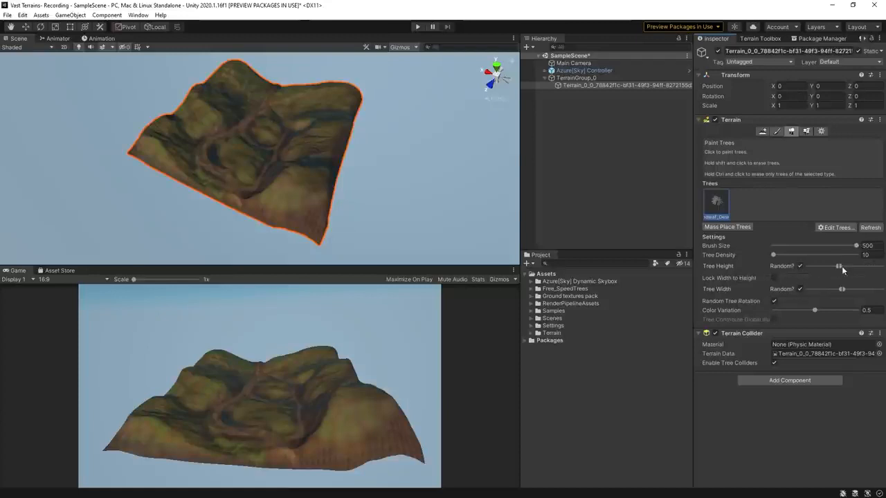
# Step: Widen the random height and width ranges for the Broadleaf tree, with its width not locked to its height
pyautogui.click(773, 278)
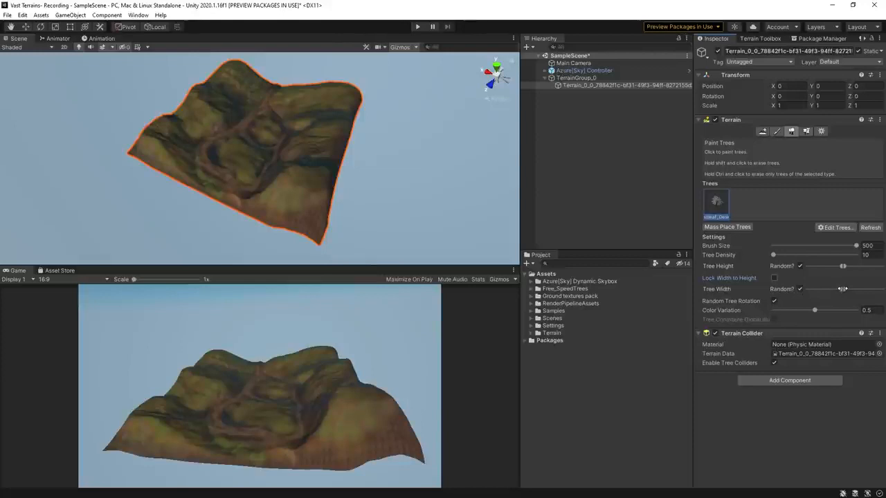
pyautogui.moveTo(837, 288); pyautogui.dragTo(841, 289)
pyautogui.moveTo(842, 292); pyautogui.dragTo(845, 292)
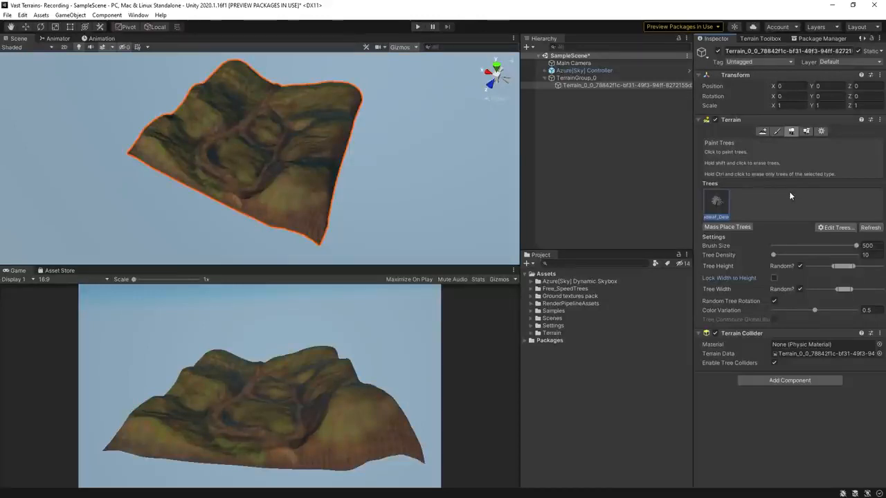
# Step: Mass place 1500 Broadleaf trees across the terrain, keeping existing trees
pyautogui.click(740, 228)
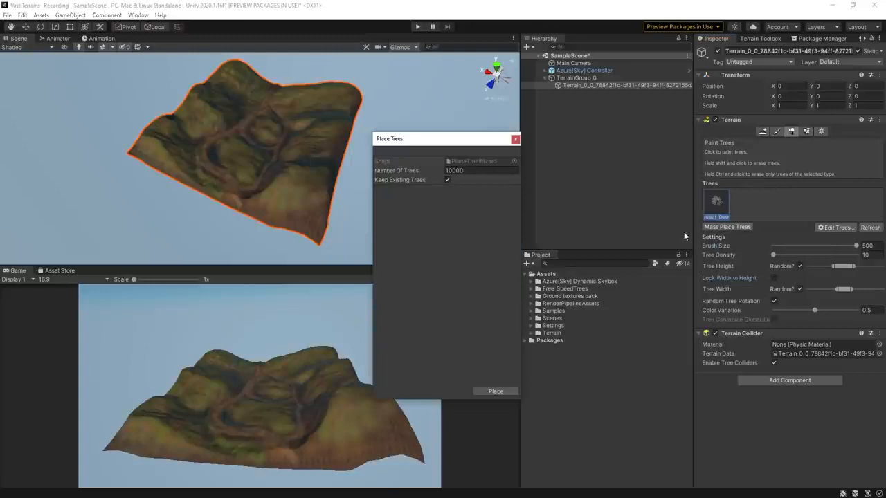
pyautogui.moveTo(466, 171); pyautogui.dragTo(367, 156)
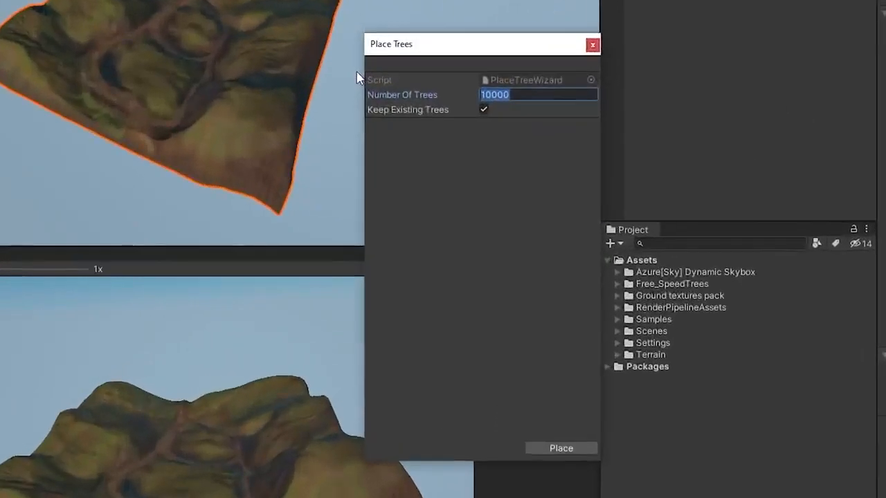
pyautogui.write('1200')
pyautogui.moveTo(511, 95); pyautogui.dragTo(399, 75)
pyautogui.write('1500')
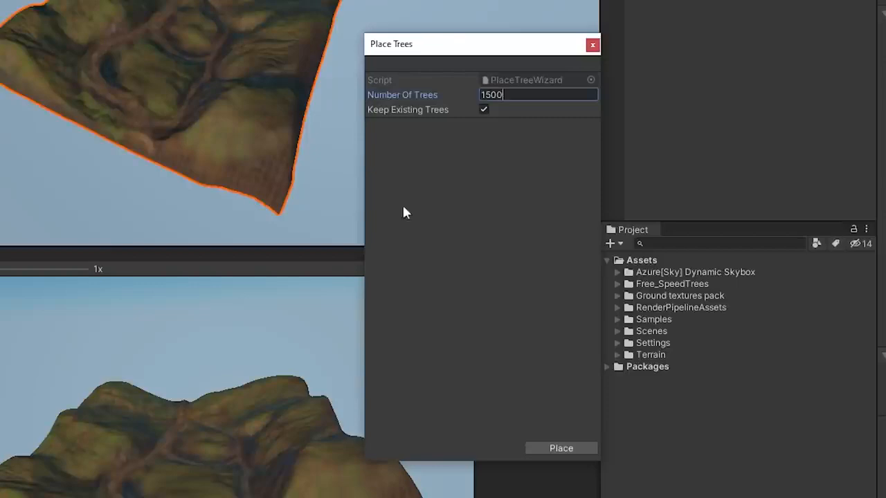
pyautogui.click(575, 446)
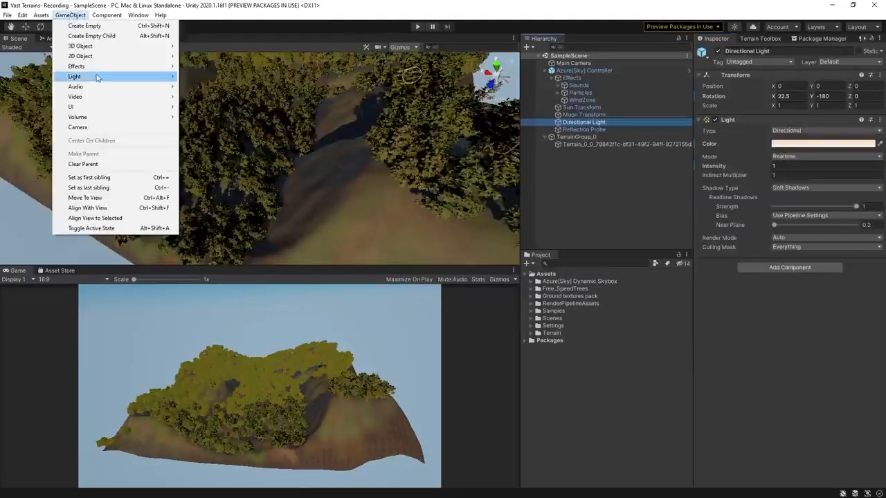
# Step: Create a new directional light and nest it under the Azure[Sky] Controller's Directional Light
pyautogui.moveTo(99, 81)
pyautogui.click(206, 89)
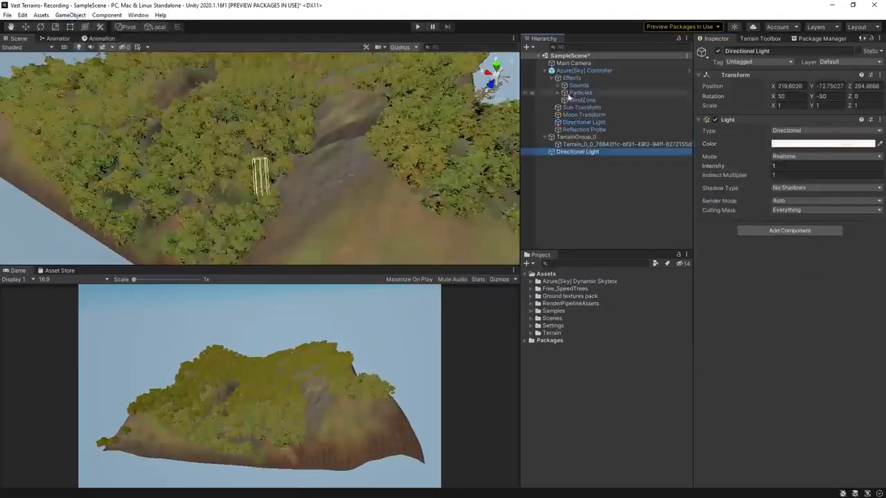
pyautogui.moveTo(587, 154); pyautogui.dragTo(590, 123)
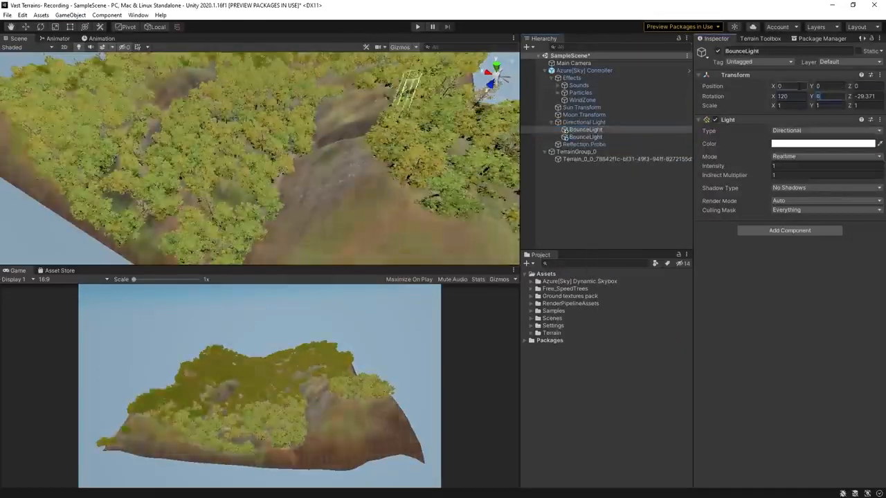
# Step: Set the bounce light's position to 0, 0, 0 and its X rotation to -120
pyautogui.click(786, 85)
pyautogui.write('0')
pyautogui.press('Tab')
pyautogui.write('0')
pyautogui.press('Tab')
pyautogui.write('0')
pyautogui.press('Tab')
pyautogui.write('-120')
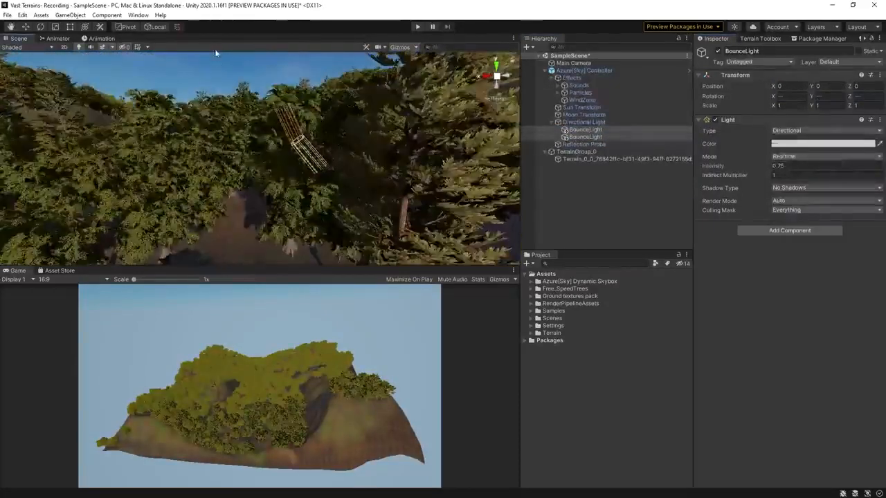
pyautogui.click(223, 82)
pyautogui.press('w')
pyautogui.moveTo(251, 83)
pyautogui.mouseDown(button='right')
pyautogui.moveTo(209, 107)
pyautogui.moveTo(306, 119)
pyautogui.moveTo(306, 143)
pyautogui.moveTo(296, 137)
pyautogui.moveTo(314, 126)
pyautogui.moveTo(312, 113)
pyautogui.moveTo(316, 133)
pyautogui.moveTo(225, 134)
pyautogui.moveTo(320, 109)
pyautogui.mouseUp(button='right')
pyautogui.scroll(3, 311, 118)
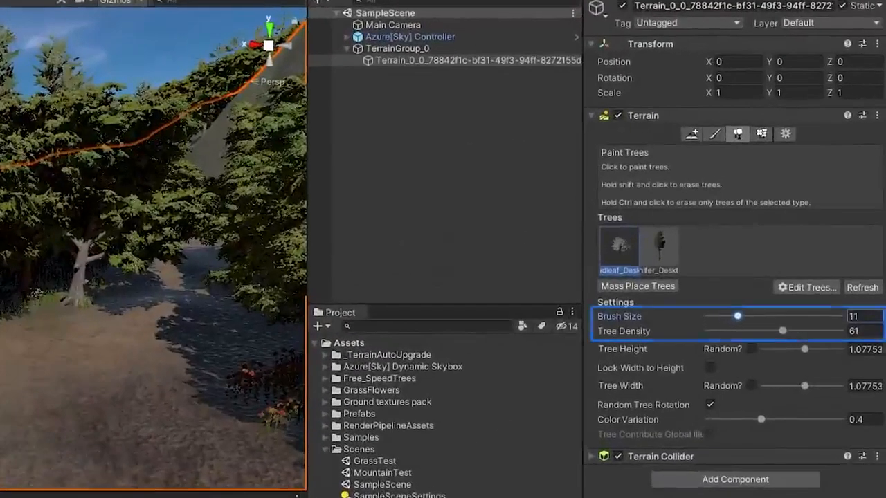
# Step: Adjust the tree brush size and erase trees standing on the sandy path in the GrassTest scene, using sizes 21 and 13
pyautogui.moveTo(737, 317)
pyautogui.mouseDown()
pyautogui.moveTo(747, 316)
pyautogui.moveTo(730, 331)
pyautogui.mouseUp()
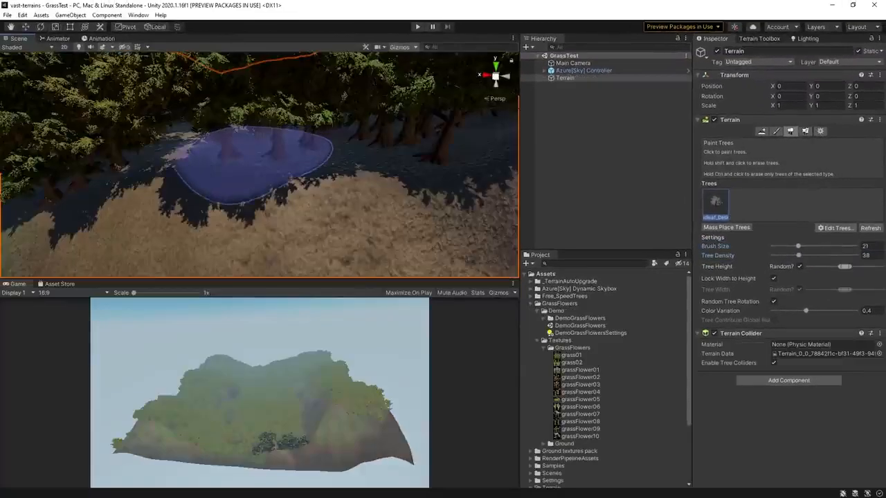
pyautogui.keyDown('shift'); pyautogui.click(254, 170); pyautogui.keyUp('shift')
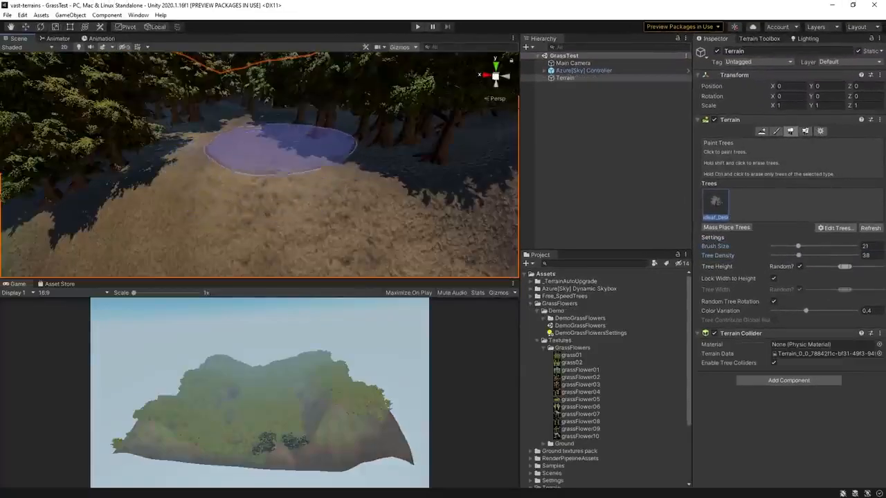
pyautogui.keyDown('shift'); pyautogui.click(283, 149); pyautogui.keyUp('shift')
pyautogui.keyDown('shift'); pyautogui.click(335, 160); pyautogui.keyUp('shift')
pyautogui.keyDown('shift'); pyautogui.click(408, 171); pyautogui.keyUp('shift')
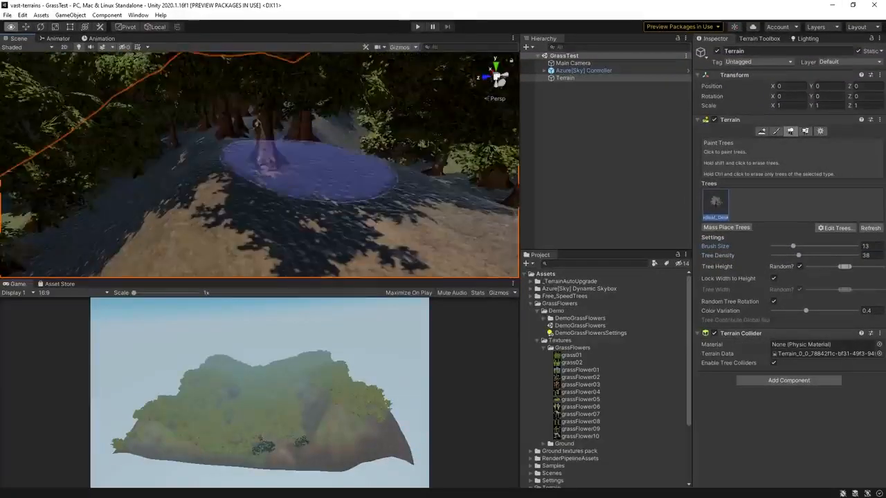
pyautogui.keyDown('shift'); pyautogui.click(302, 173); pyautogui.keyUp('shift')
pyautogui.keyDown('shift'); pyautogui.moveTo(292, 166); pyautogui.dragTo(268, 116); pyautogui.keyUp('shift')
pyautogui.moveTo(268, 116); pyautogui.dragTo(297, 200, button='middle')
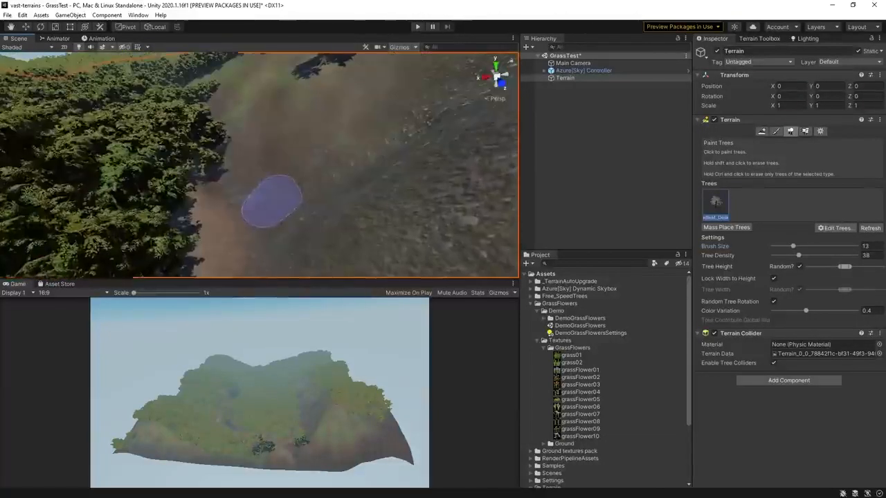
# Step: Paint clusters of Broadleaf trees on the bare slopes beside the path with brush size 13 and tree density 38
pyautogui.moveTo(272, 201); pyautogui.dragTo(322, 176)
pyautogui.moveTo(381, 145)
pyautogui.mouseDown()
pyautogui.moveTo(396, 132)
pyautogui.moveTo(315, 204)
pyautogui.moveTo(361, 138)
pyautogui.mouseUp()
pyautogui.moveTo(362, 139)
pyautogui.mouseDown(button='right')
pyautogui.moveTo(374, 101)
pyautogui.moveTo(389, 141)
pyautogui.moveTo(415, 121)
pyautogui.mouseUp(button='right')
pyautogui.moveTo(373, 86); pyautogui.dragTo(336, 108)
pyautogui.moveTo(337, 108)
pyautogui.mouseDown(button='right')
pyautogui.moveTo(311, 149)
pyautogui.moveTo(284, 118)
pyautogui.mouseUp(button='right')
# Step: Add the Conifer_Desktop prefab as a second tree and mass place 250 trees, keeping existing trees
pyautogui.click(837, 228)
pyautogui.click(840, 229)
pyautogui.click(565, 144)
pyautogui.doubleClick(649, 243)
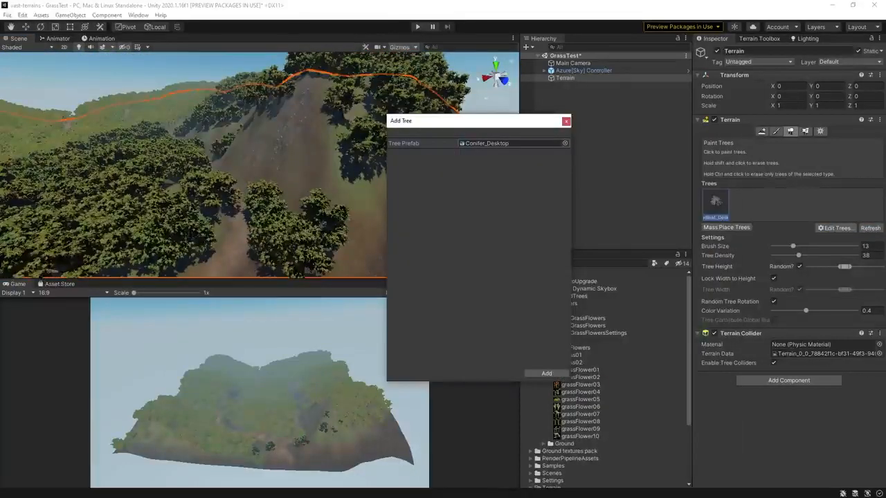
pyautogui.click(546, 373)
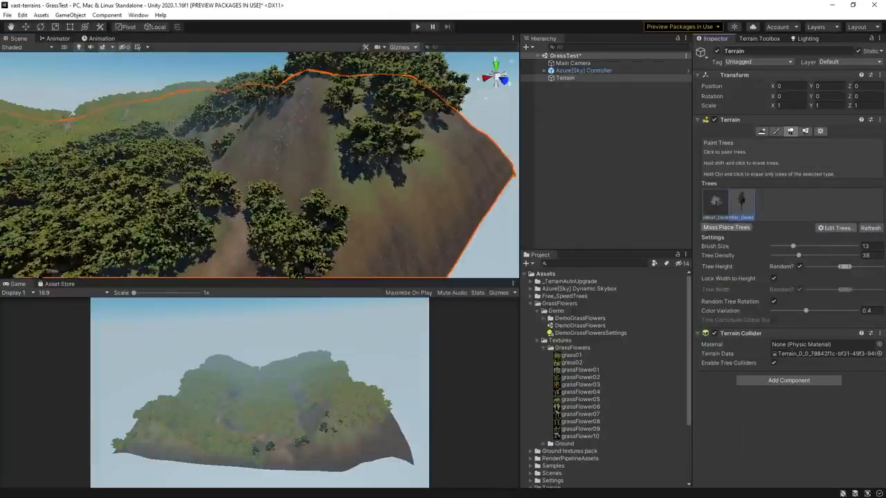
pyautogui.click(726, 227)
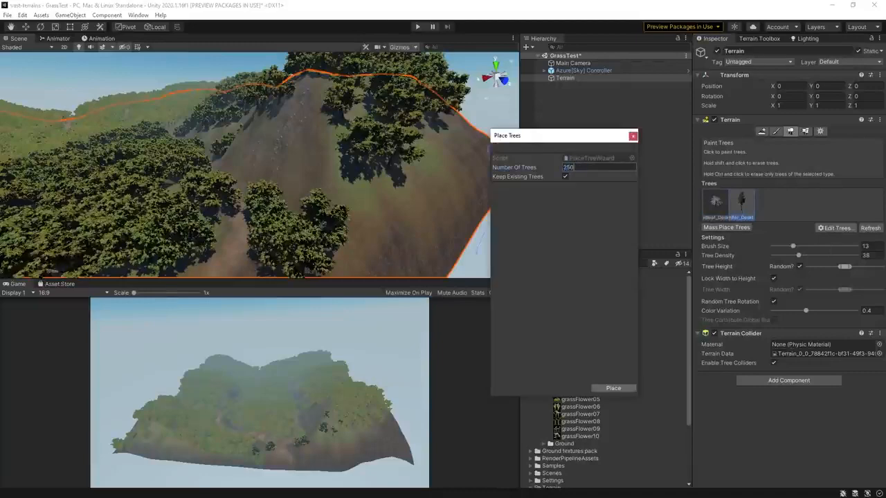
pyautogui.click(613, 387)
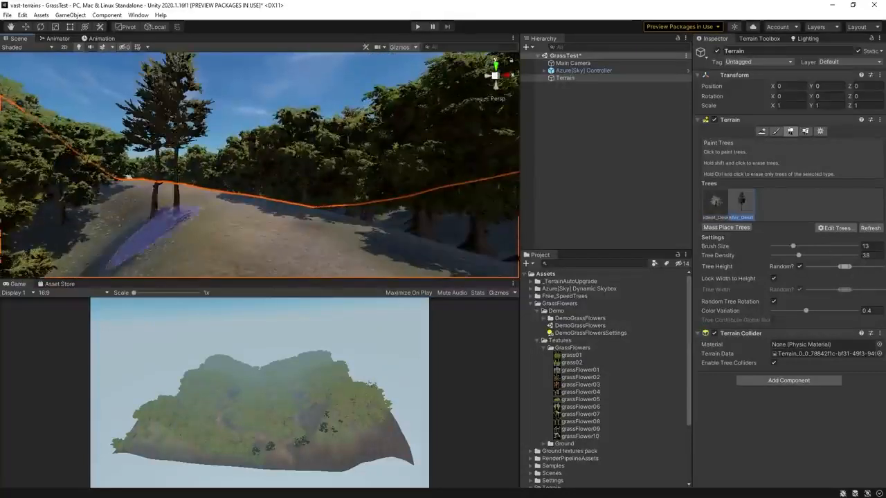
pyautogui.moveTo(156, 232)
pyautogui.mouseDown(button='right')
pyautogui.moveTo(277, 209)
pyautogui.moveTo(395, 204)
pyautogui.moveTo(318, 197)
pyautogui.moveTo(360, 152)
pyautogui.moveTo(366, 211)
pyautogui.mouseUp(button='right')
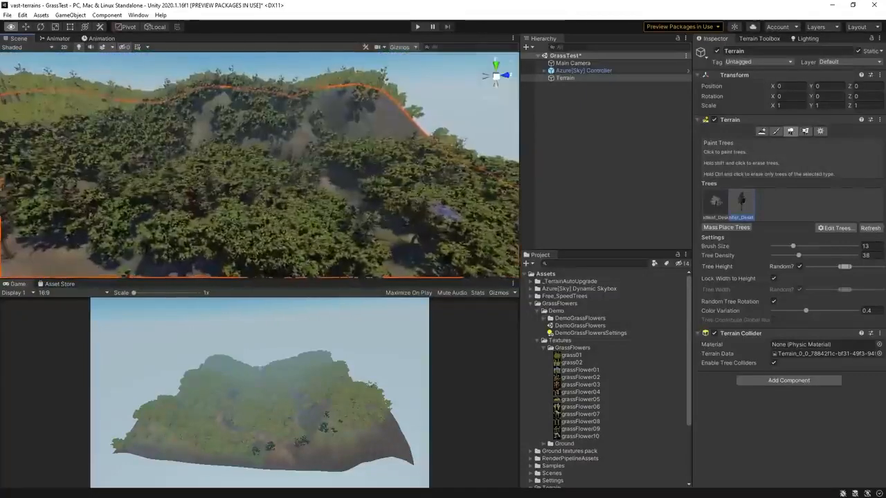
pyautogui.moveTo(445, 206)
pyautogui.mouseDown(button='right')
pyautogui.moveTo(450, 216)
pyautogui.moveTo(339, 178)
pyautogui.moveTo(332, 196)
pyautogui.mouseUp(button='right')
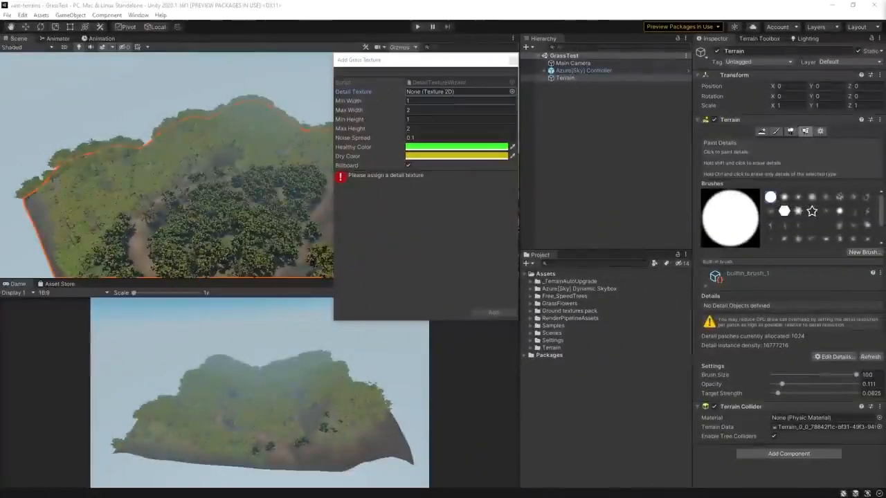
pyautogui.click(512, 61)
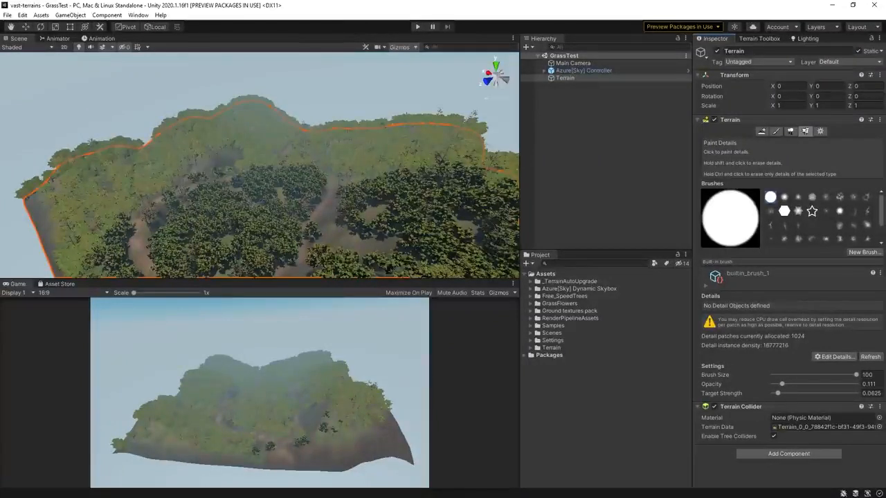
pyautogui.click(791, 131)
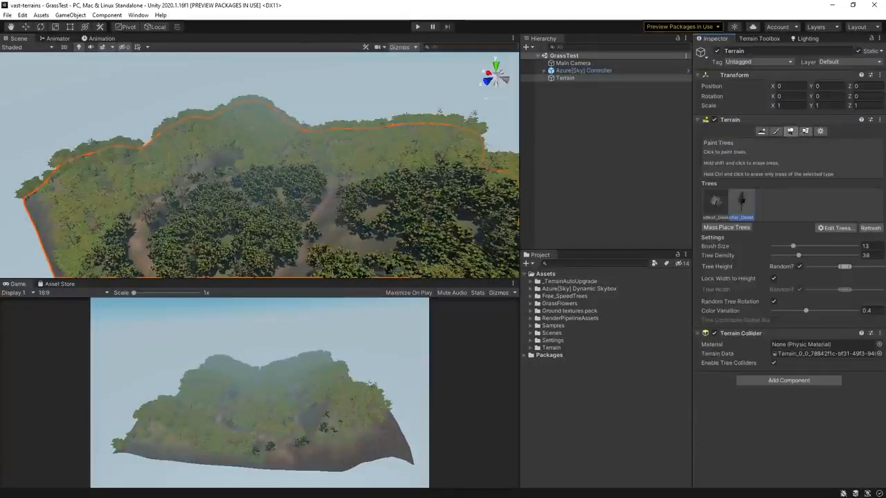
# Step: Begin a new grass texture detail for the terrain and assign grass01 as its detail texture
pyautogui.click(805, 131)
pyautogui.click(835, 356)
pyautogui.click(826, 358)
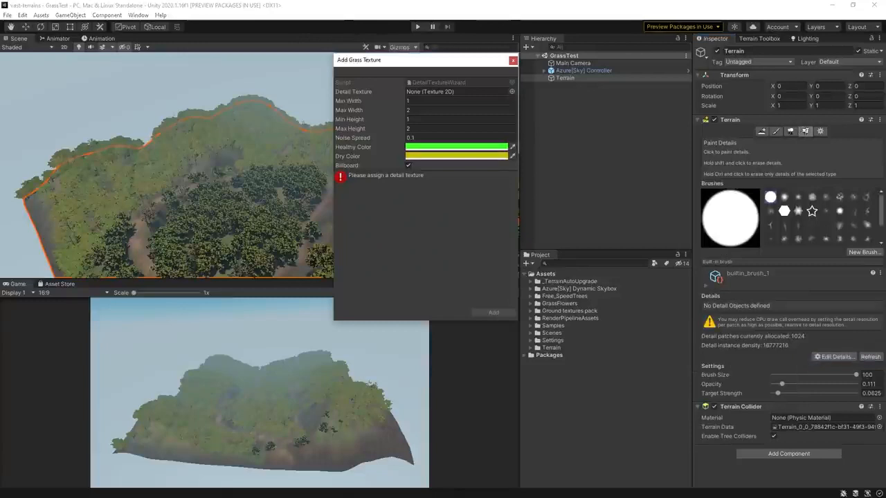
pyautogui.click(511, 91)
pyautogui.write('grass')
pyautogui.doubleClick(590, 137)
# Step: Set the grass detail's minimum width to 0.85, maximum width to 1.5, minimum height to 1.25 and maximum height to 1.85
pyautogui.press('Tab')
pyautogui.write('0.85')
pyautogui.press('Tab')
pyautogui.write('1.5')
pyautogui.press('Tab')
pyautogui.write('1.25')
pyautogui.press('Tab')
pyautogui.write('1.75')
pyautogui.press('Tab')
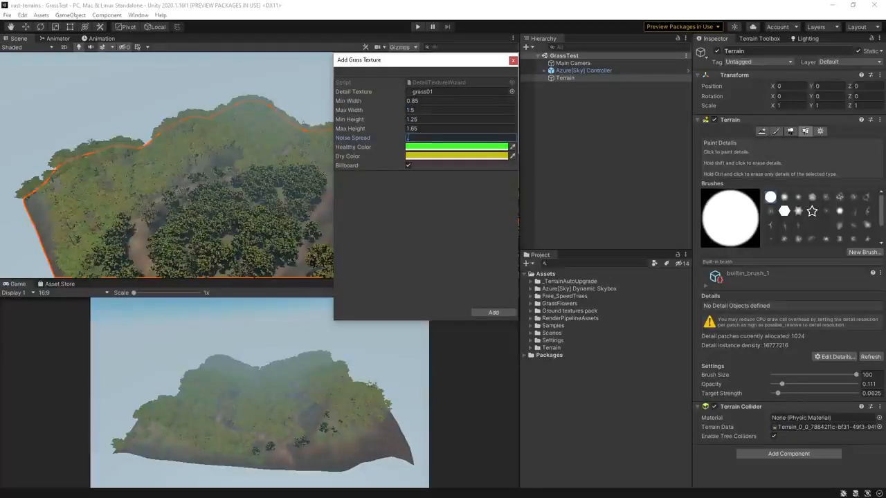
# Step: Choose new healthy and dry colors for the grass texture and add it to the terrain details
pyautogui.click(485, 147)
pyautogui.click(483, 195)
pyautogui.click(465, 157)
pyautogui.click(474, 216)
pyautogui.click(493, 312)
# Step: Set the detail brush size to 26.7 and paint grass on the ground beneath the trees beside the path
pyautogui.moveTo(850, 397); pyautogui.dragTo(825, 397)
pyautogui.moveTo(228, 175)
pyautogui.mouseDown(button='right')
pyautogui.moveTo(242, 188)
pyautogui.moveTo(247, 173)
pyautogui.moveTo(255, 183)
pyautogui.moveTo(249, 178)
pyautogui.mouseUp(button='right')
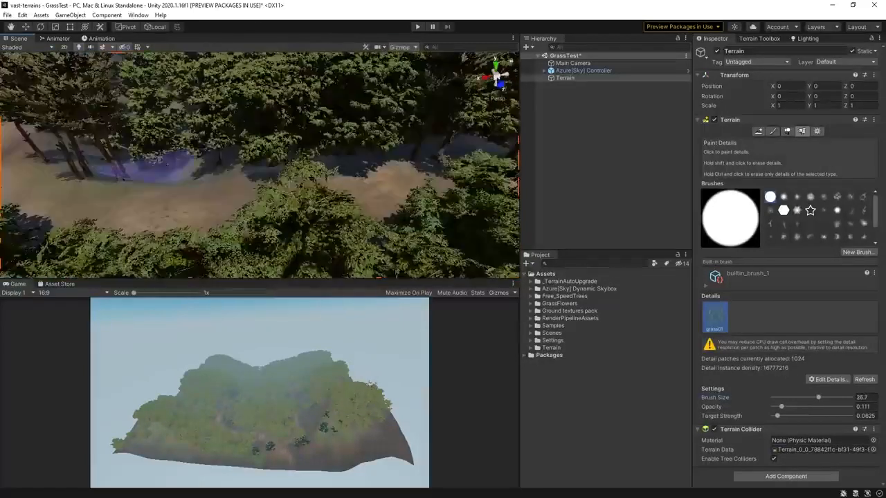
pyautogui.moveTo(104, 162)
pyautogui.mouseDown(button='right')
pyautogui.moveTo(131, 145)
pyautogui.moveTo(145, 156)
pyautogui.moveTo(183, 154)
pyautogui.moveTo(235, 163)
pyautogui.moveTo(291, 194)
pyautogui.mouseUp(button='right')
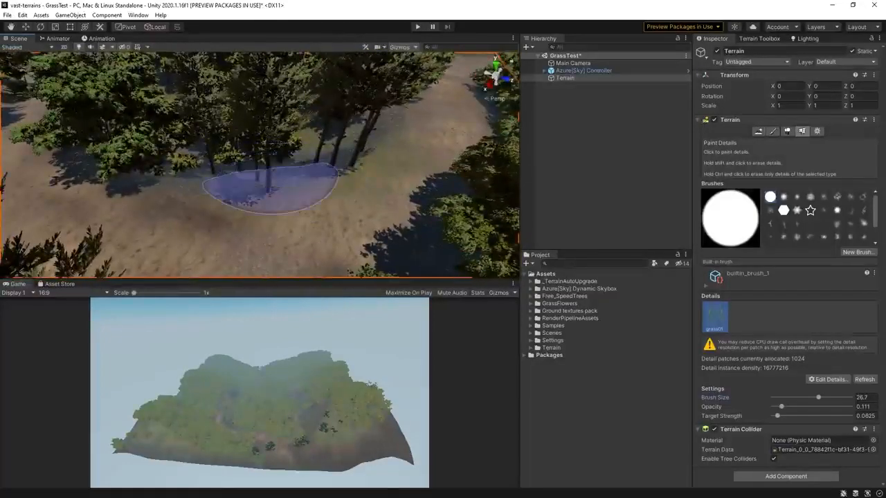
pyautogui.moveTo(239, 173); pyautogui.dragTo(236, 138, button='right')
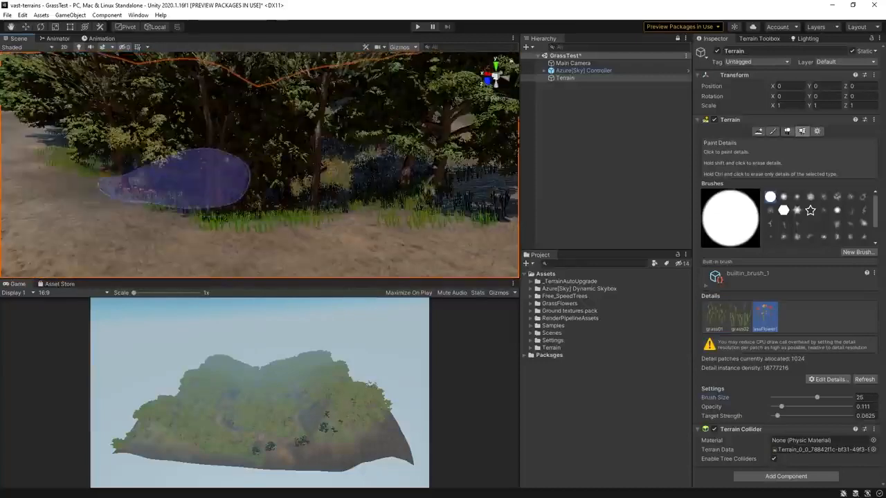
# Step: Paint the red flower detail under the trees along the path edges with brush size 25
pyautogui.moveTo(173, 178); pyautogui.dragTo(152, 194, button='right')
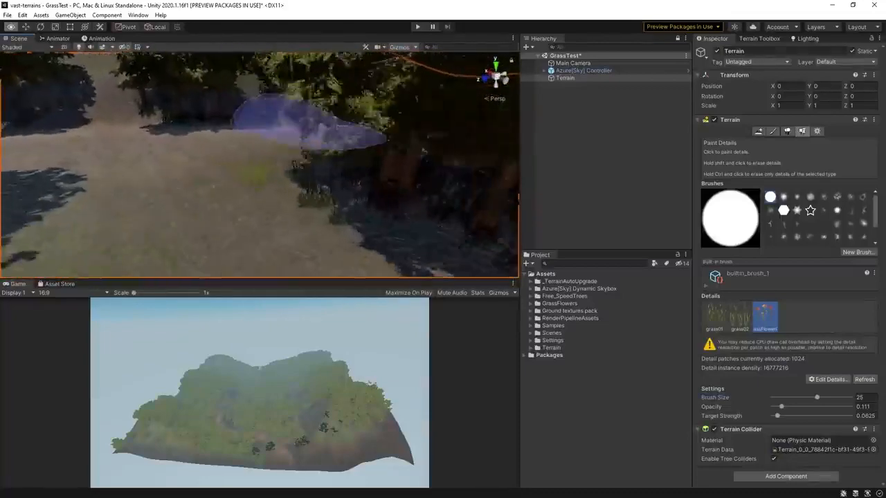
pyautogui.moveTo(310, 125); pyautogui.dragTo(351, 116, button='right')
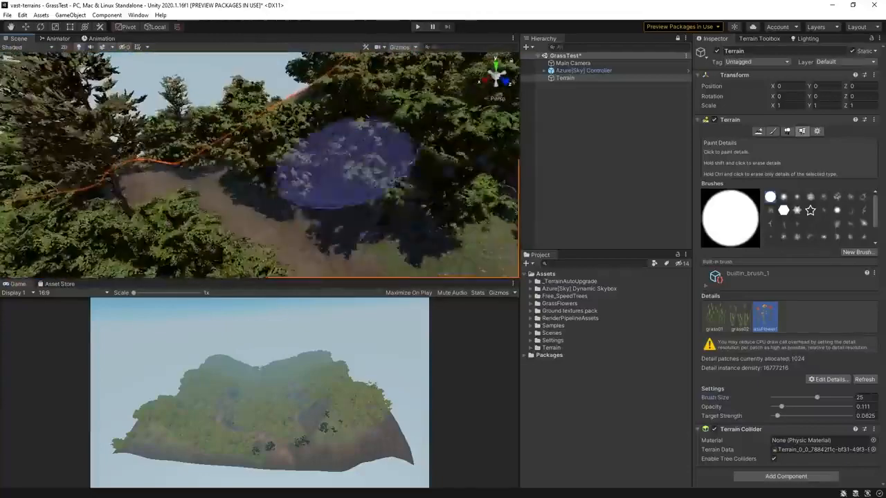
pyautogui.moveTo(234, 163); pyautogui.dragTo(187, 205, button='right')
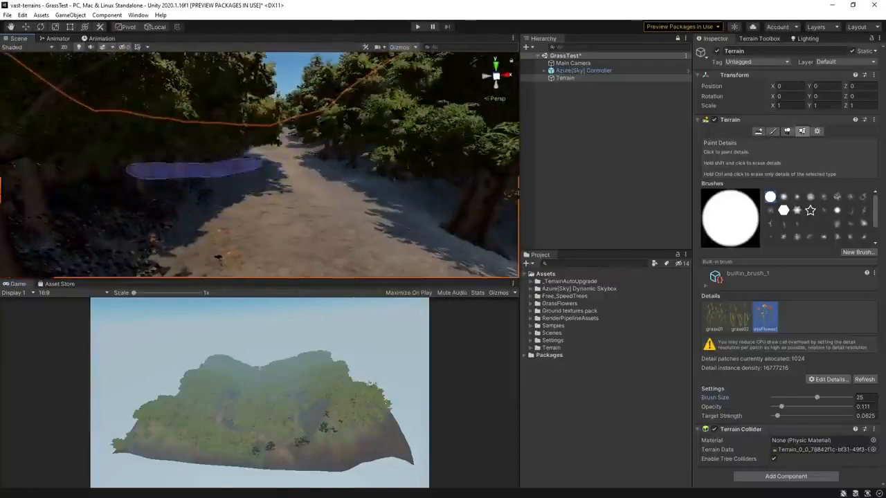
# Step: Add a second flower texture as a terrain detail and paint it among the roadside grass with brush size 7.3
pyautogui.moveTo(197, 167); pyautogui.dragTo(351, 148, button='right')
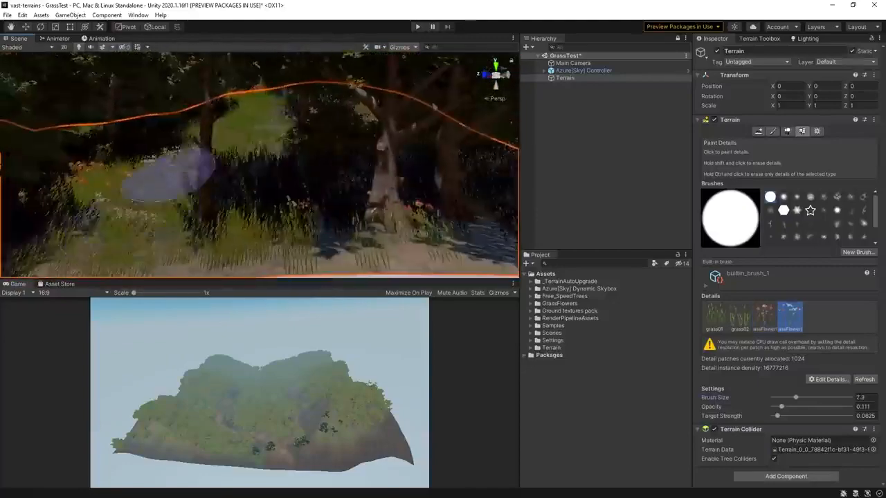
pyautogui.moveTo(166, 176); pyautogui.dragTo(296, 200, button='right')
pyautogui.click(829, 379)
pyautogui.click(822, 401)
pyautogui.click(509, 376)
pyautogui.moveTo(283, 158)
pyautogui.mouseDown(button='right')
pyautogui.moveTo(356, 237)
pyautogui.moveTo(156, 114)
pyautogui.mouseUp(button='right')
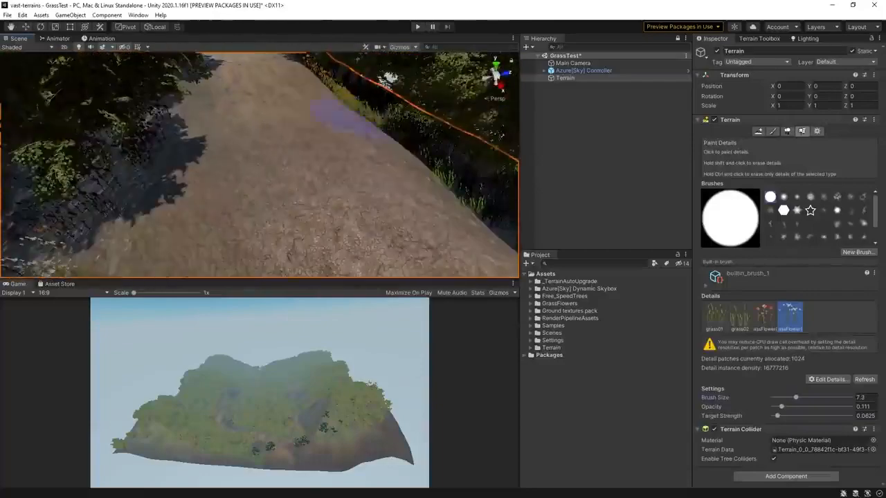
pyautogui.moveTo(207, 166); pyautogui.dragTo(342, 211, button='right')
pyautogui.moveTo(453, 103); pyautogui.dragTo(82, 197, button='right')
# Step: Set the Azure[Sky] Controller's timeline to 5 and view the terrain in that light
pyautogui.click(573, 63)
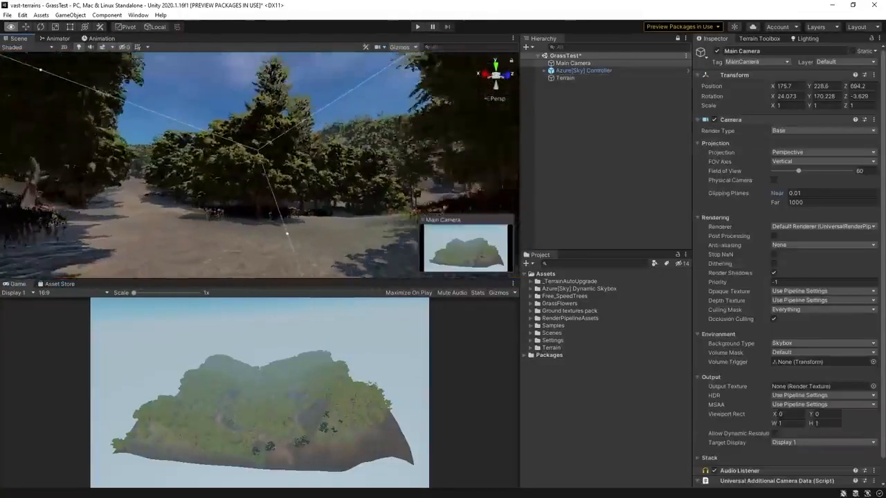
pyautogui.click(565, 78)
pyautogui.click(583, 70)
pyautogui.moveTo(807, 344); pyautogui.dragTo(788, 344)
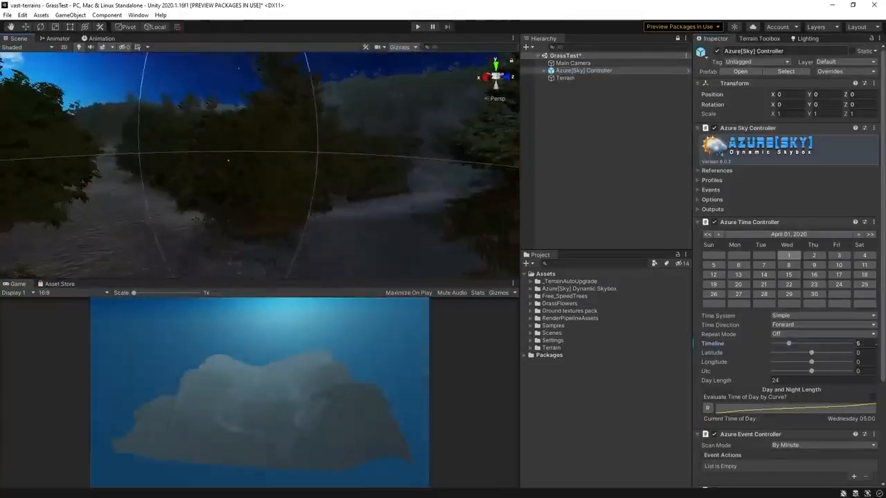
pyautogui.click(565, 78)
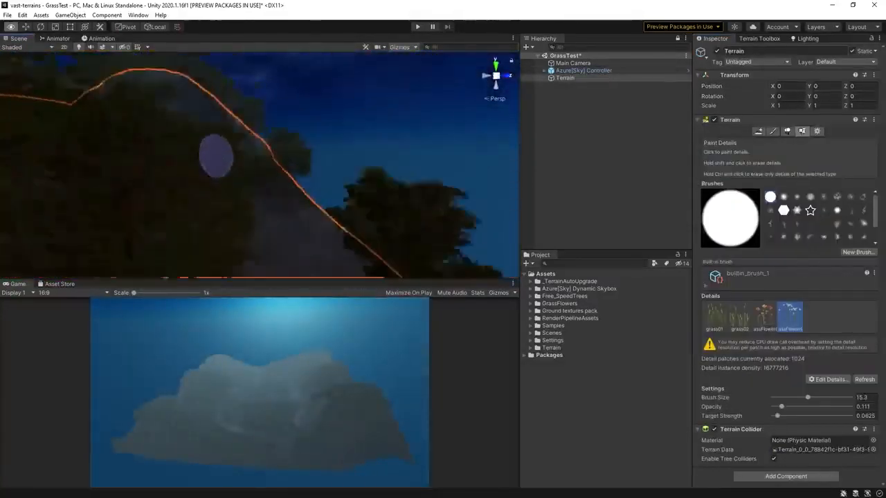
# Step: Set the Azure[Sky] Controller's timeline to about 7.4 and check the morning light along the forest path
pyautogui.click(584, 71)
pyautogui.moveTo(788, 344); pyautogui.dragTo(796, 344)
pyautogui.moveTo(305, 166); pyautogui.dragTo(283, 171, button='right')
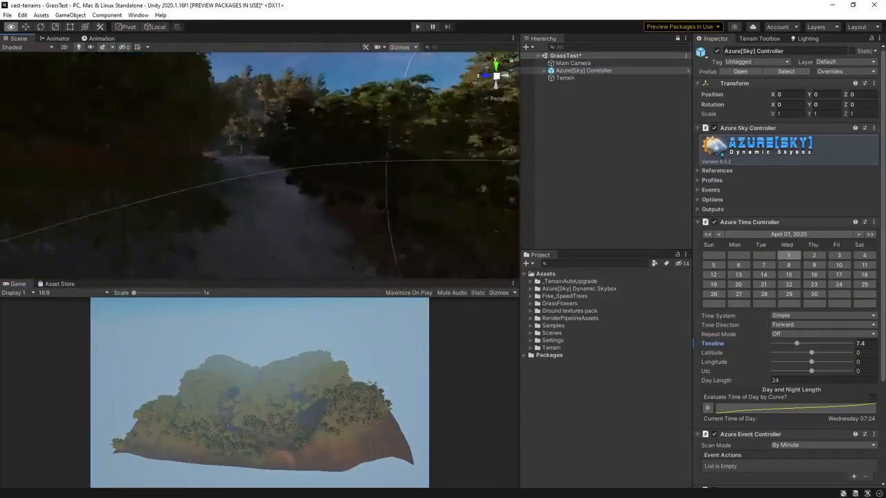
pyautogui.moveTo(260, 166); pyautogui.dragTo(201, 165, button='right')
pyautogui.moveTo(362, 156); pyautogui.dragTo(336, 162, button='right')
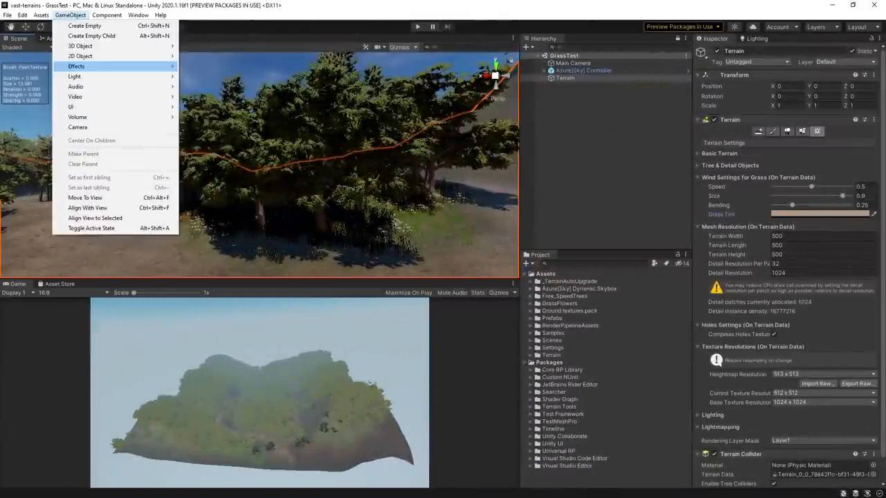
# Step: Add a wind zone with main 0.2, turbulence 0.33, pulse magnitude 0.1 and pulse frequency 0.001, and test it in play mode
pyautogui.moveTo(111, 66)
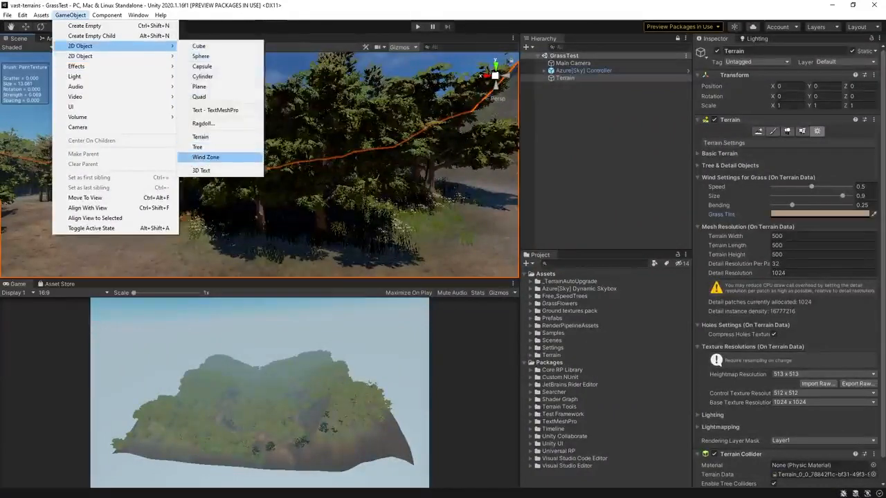
pyautogui.click(206, 157)
pyautogui.click(824, 141)
pyautogui.write('0.2')
pyautogui.press('Tab')
pyautogui.write('.33')
pyautogui.press('Tab')
pyautogui.write('0.1')
pyautogui.press('Tab')
pyautogui.write('0.001')
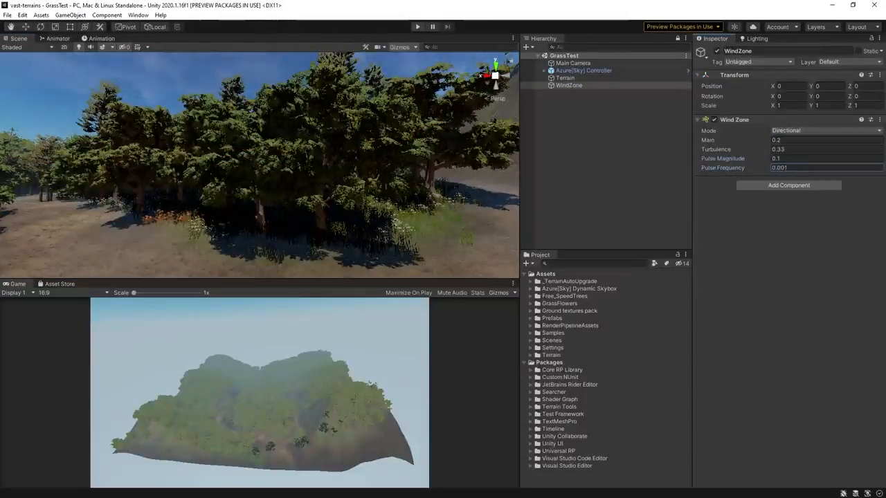
pyautogui.hotkey('ctrl', 'p')
pyautogui.moveTo(260, 166); pyautogui.dragTo(294, 177, button='right')
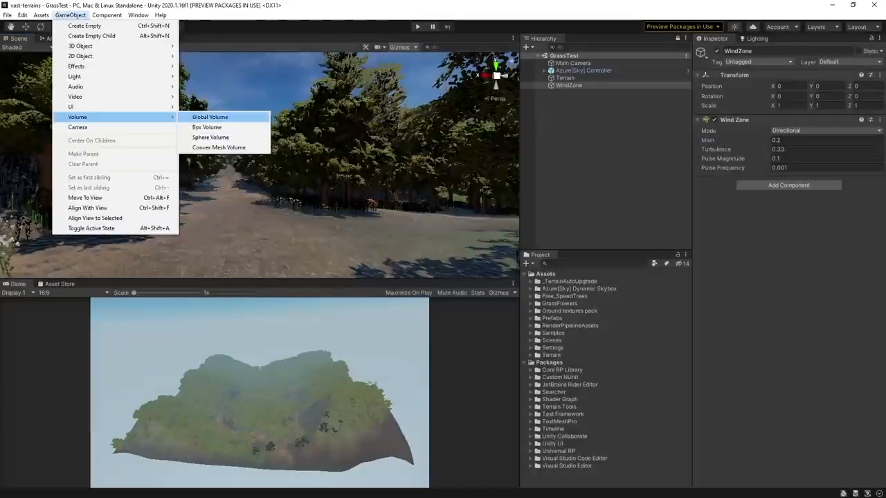
# Step: Add a global volume using SampleSceneProfile, adjust its Bloom threshold with intensity 1.5, and play the scene
pyautogui.click(209, 117)
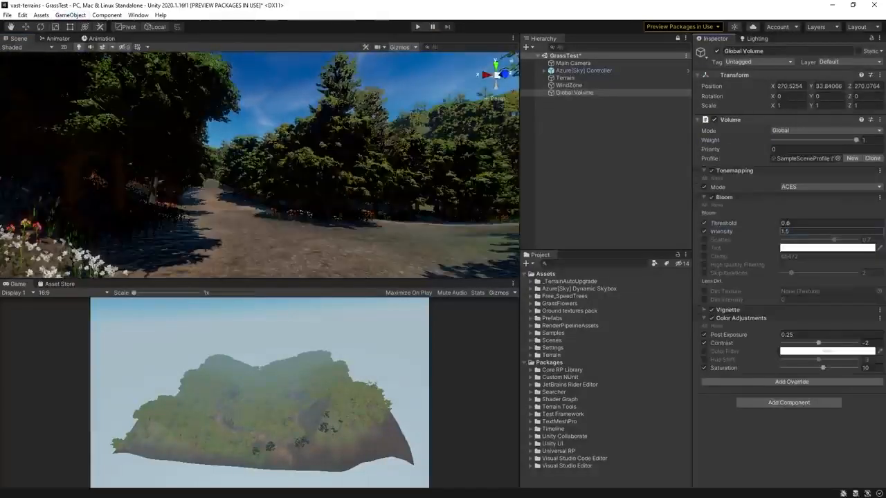
pyautogui.click(787, 223)
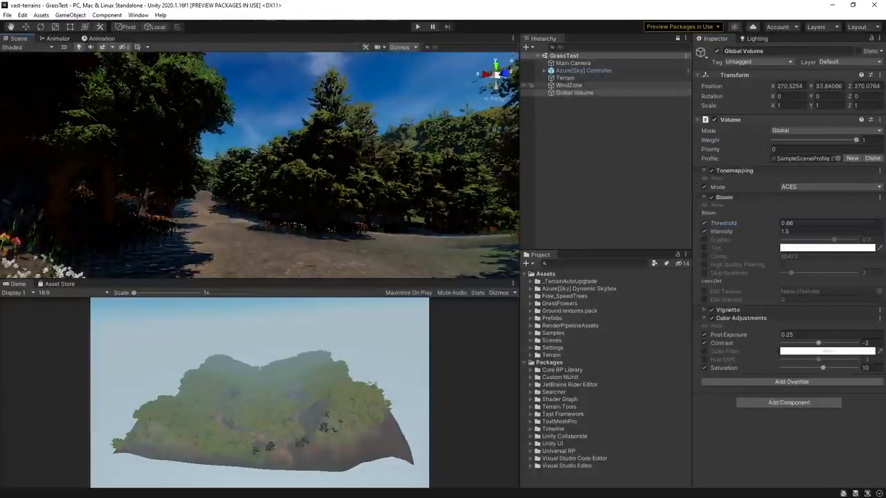
pyautogui.click(730, 119)
pyautogui.hotkey('ctrl', 'p')
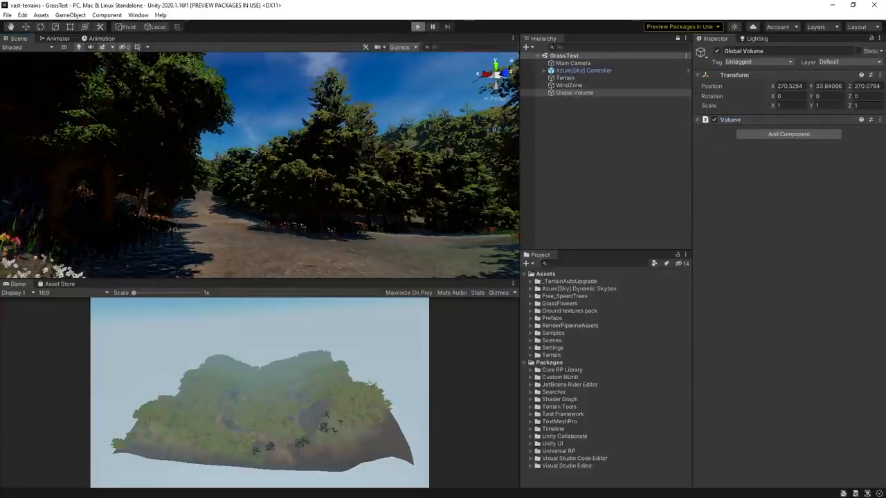